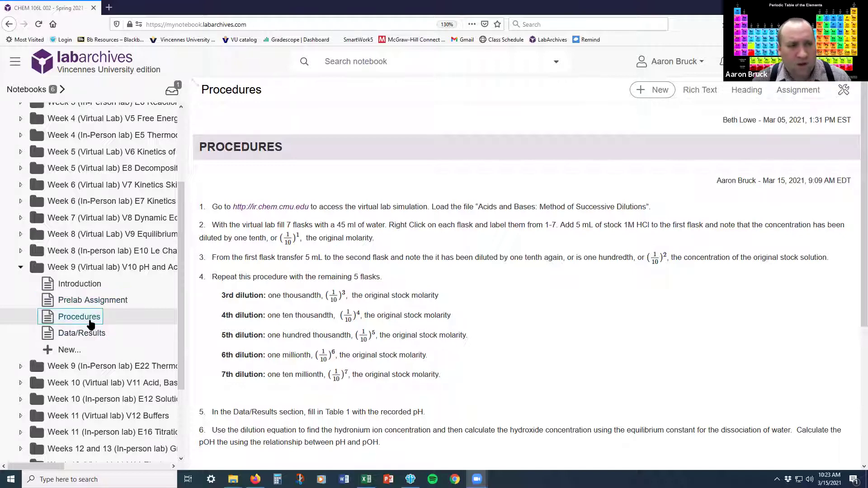
Open the Procedures page, follow its virtual lab link to the ChemCollective site, and open the Virtual Lab there.
left_click(85, 317)
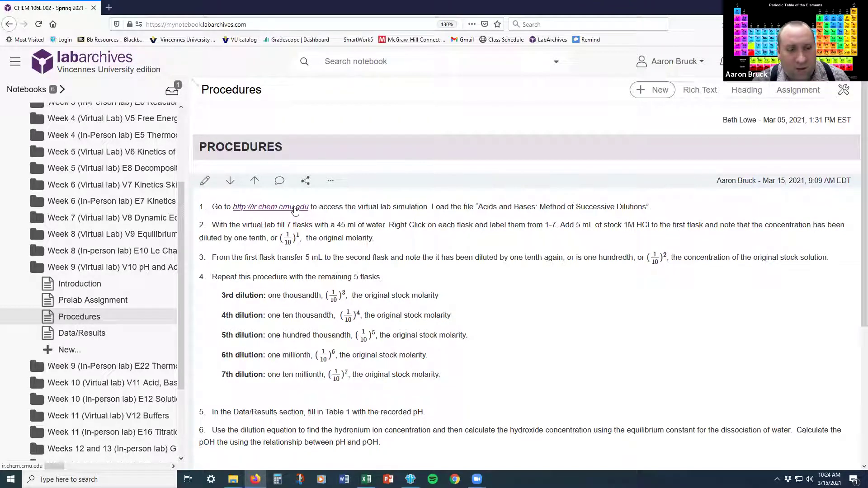
middle_click(294, 211)
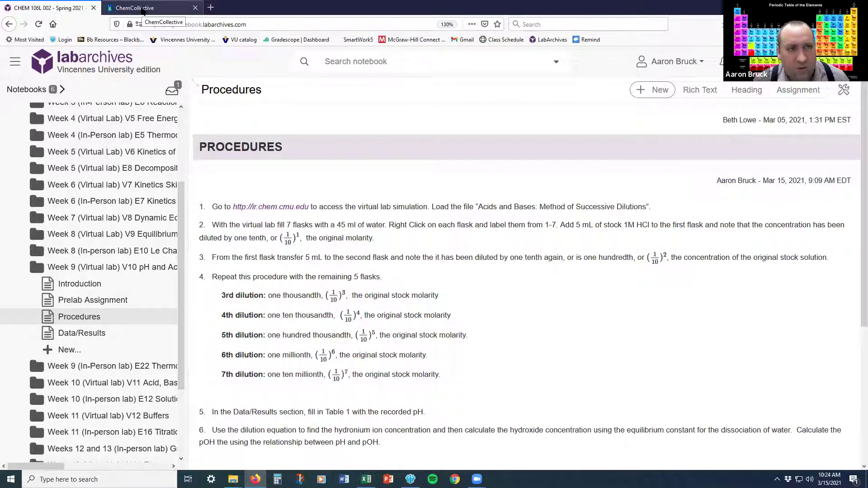
left_click(143, 9)
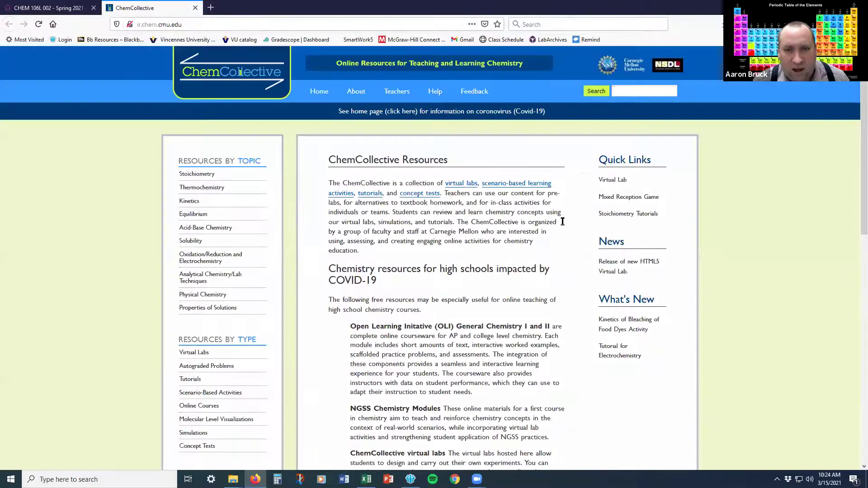
left_click(614, 180)
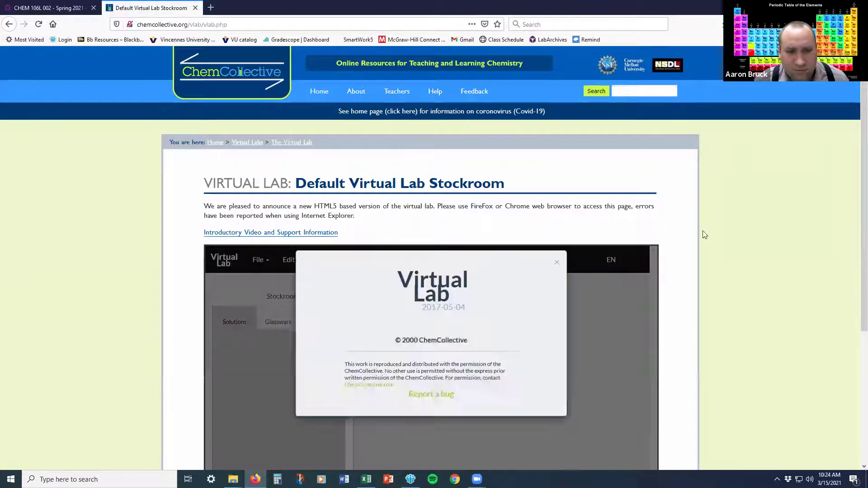
Load the Method of Successive Dilutions assignment from the Acids and Bases group into the virtual lab.
scroll(485, 240, "down", 2)
left_click(258, 169)
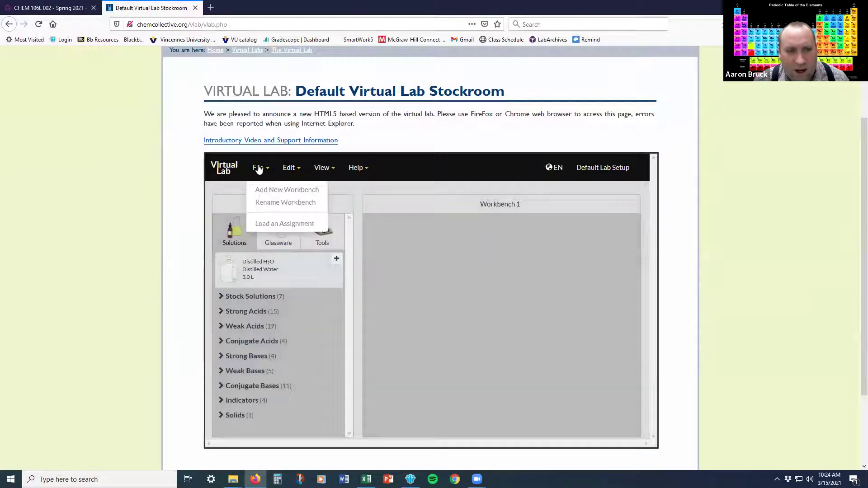
left_click(284, 224)
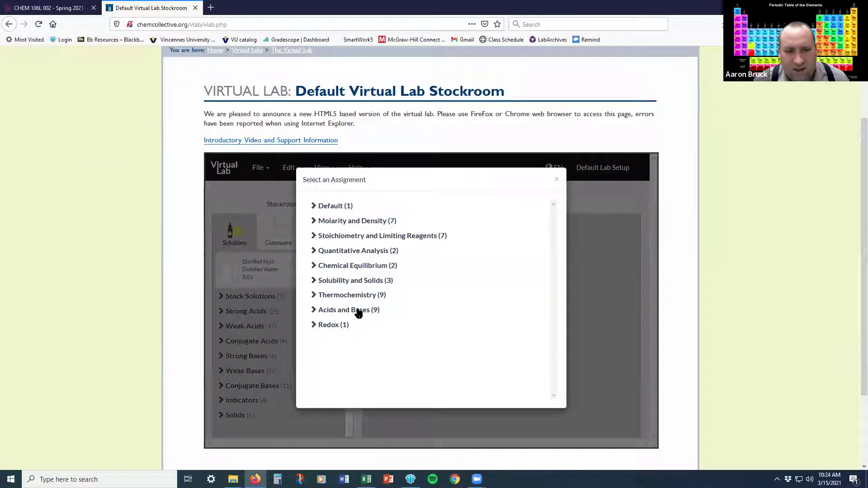
left_click(358, 312)
scroll(475, 307, "down", 3)
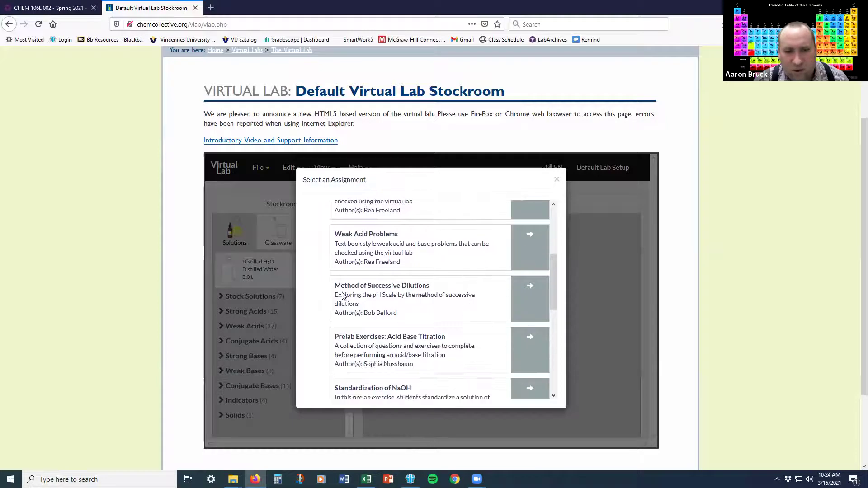
left_click(527, 300)
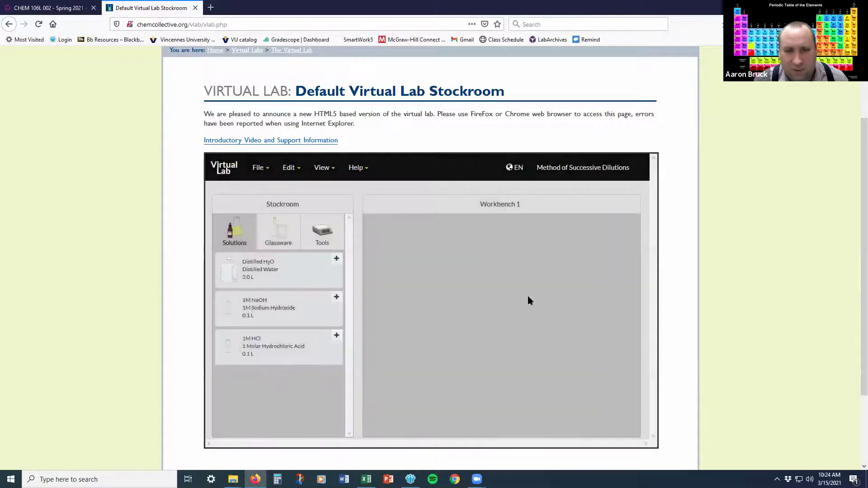
scroll(710, 255, "down", 2)
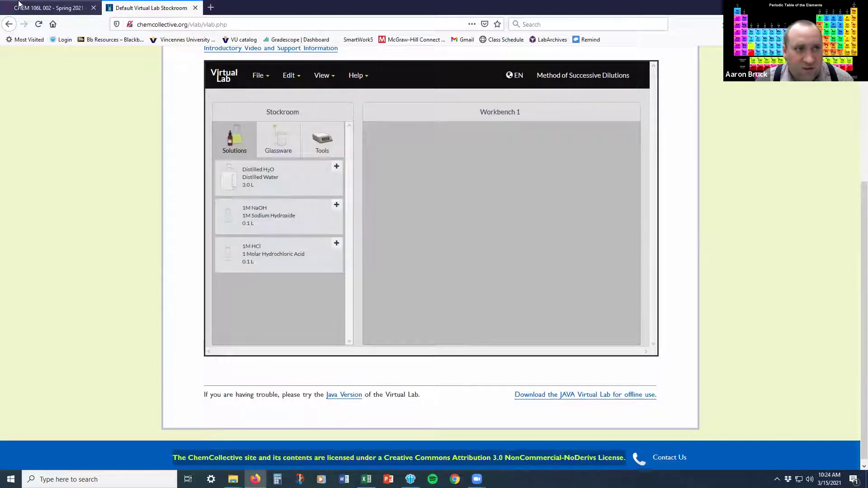
Return to the lab notebook and review the acid and base dilution instructions on the Procedures page.
left_click(31, 7)
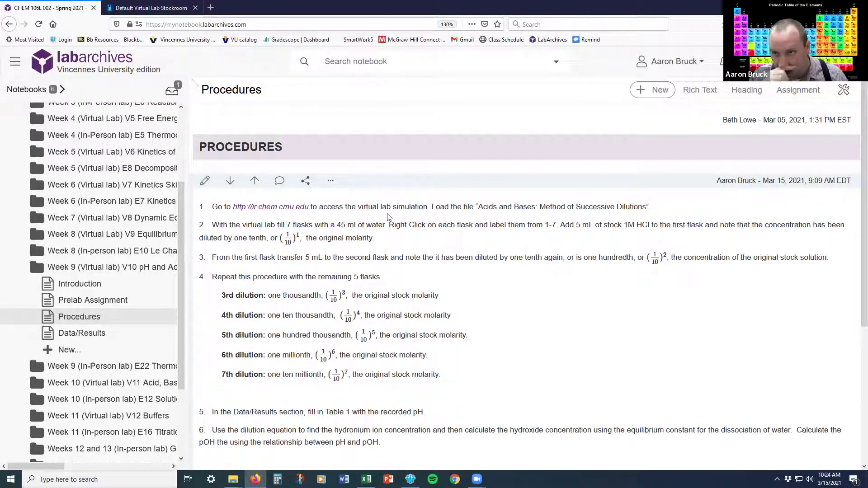
scroll(387, 217, "down", 3)
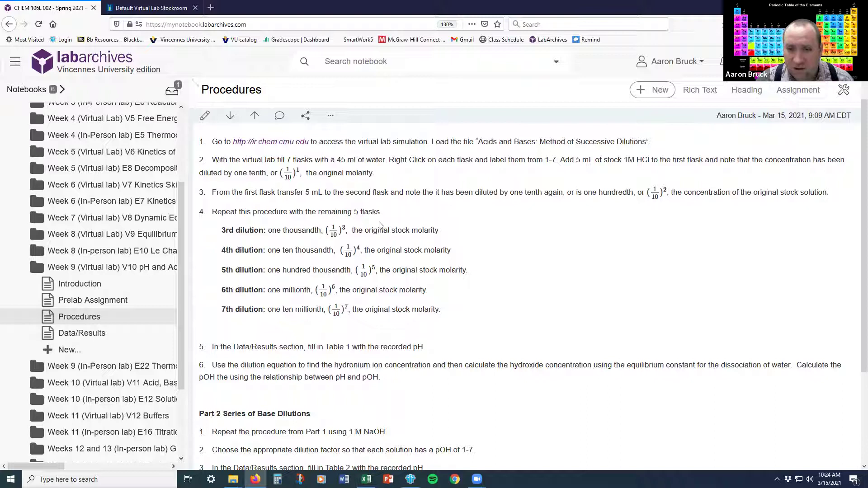
scroll(292, 233, "down", 3)
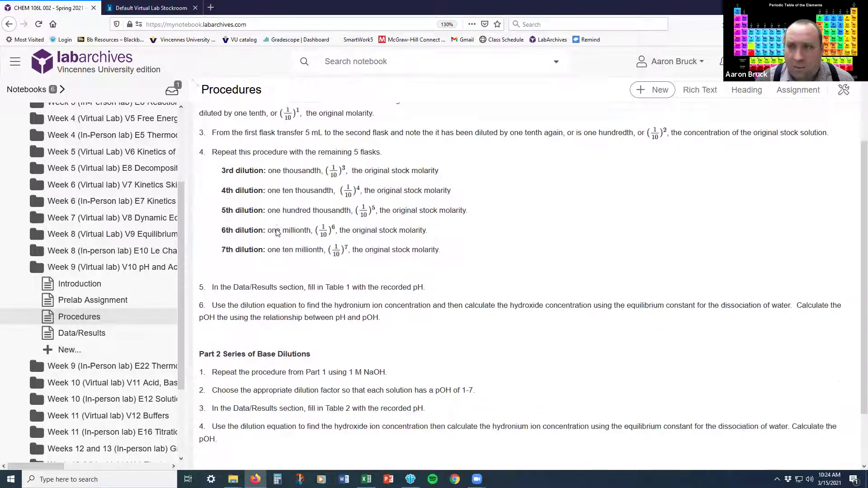
scroll(277, 232, "up", 3)
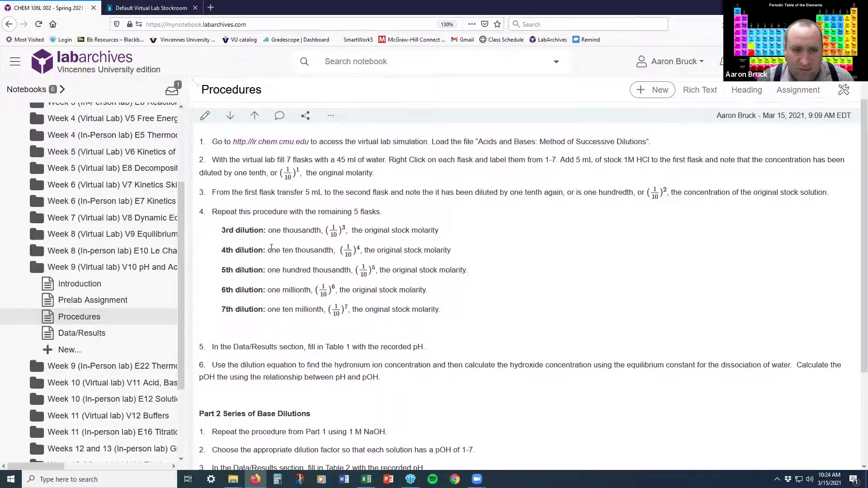
Open the Data/Results page and examine the columns of Table 1 Acid Data and Table 2 Base Data.
left_click(89, 320)
left_click(91, 336)
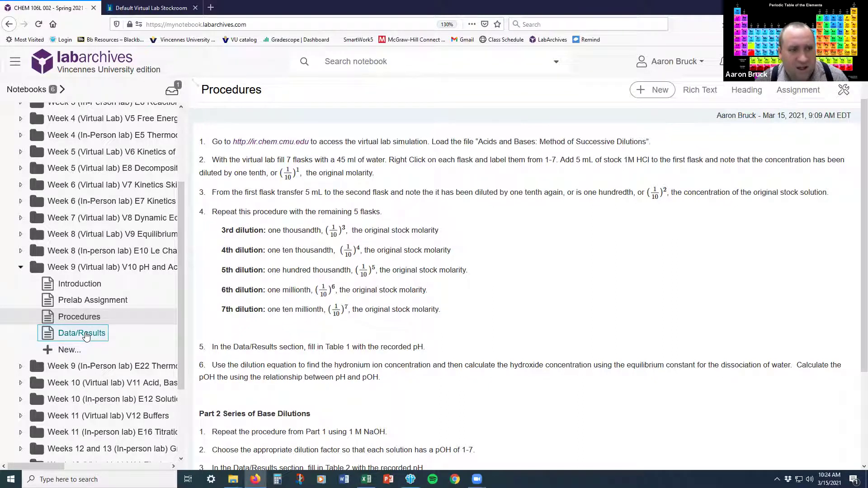
left_click(86, 337)
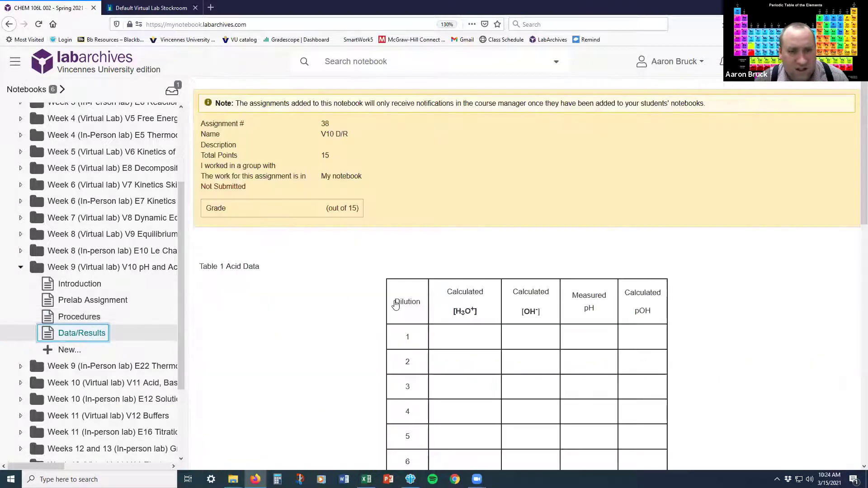
scroll(357, 302, "down", 3)
scroll(362, 300, "down", 3)
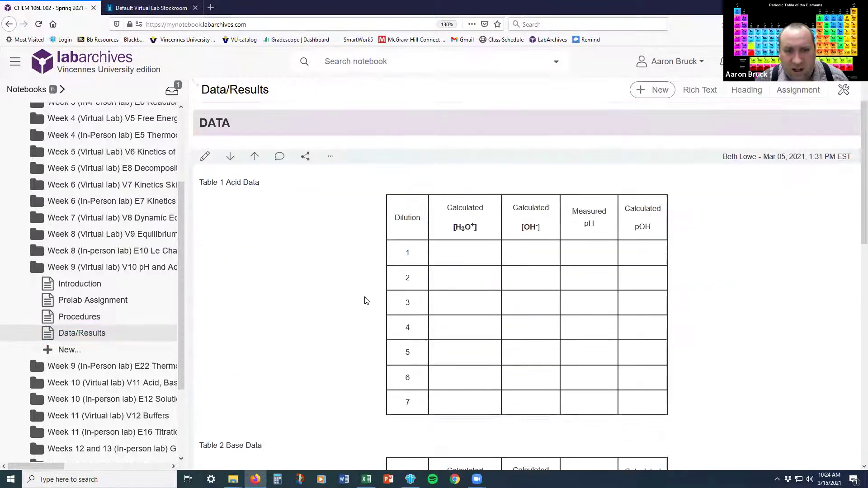
scroll(500, 301, "down", 3)
scroll(493, 253, "down", 5)
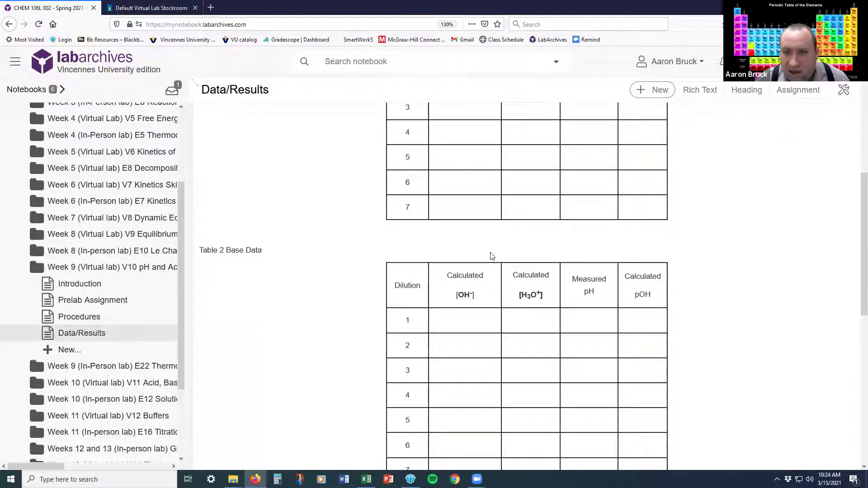
scroll(537, 225, "up", 4)
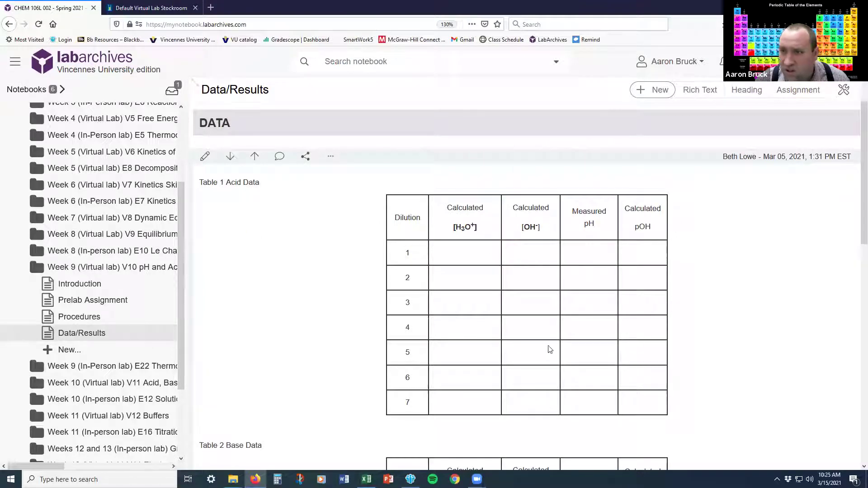
scroll(537, 327, "down", 2)
scroll(523, 330, "up", 2)
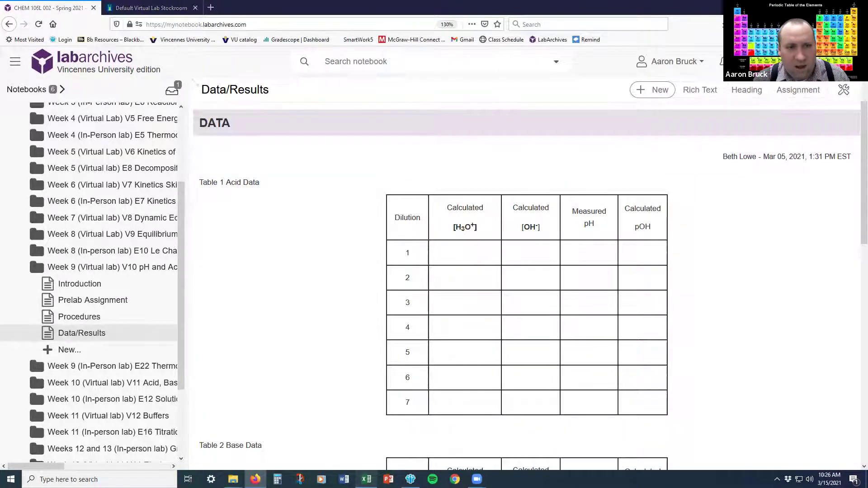
Switch to the V10 pH and acid dilutions workbook in Excel and enter =14-D5 in cell E5 for the calculated pOH.
key("alt+Tab")
left_click(70, 156)
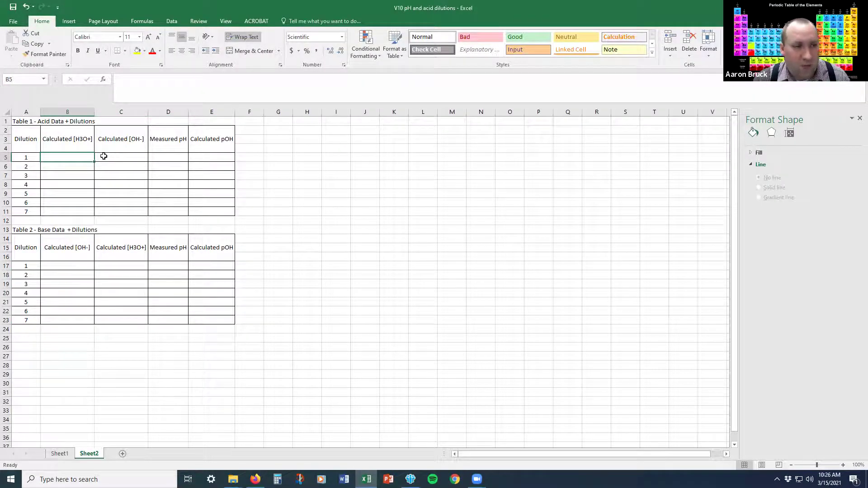
key("Right")
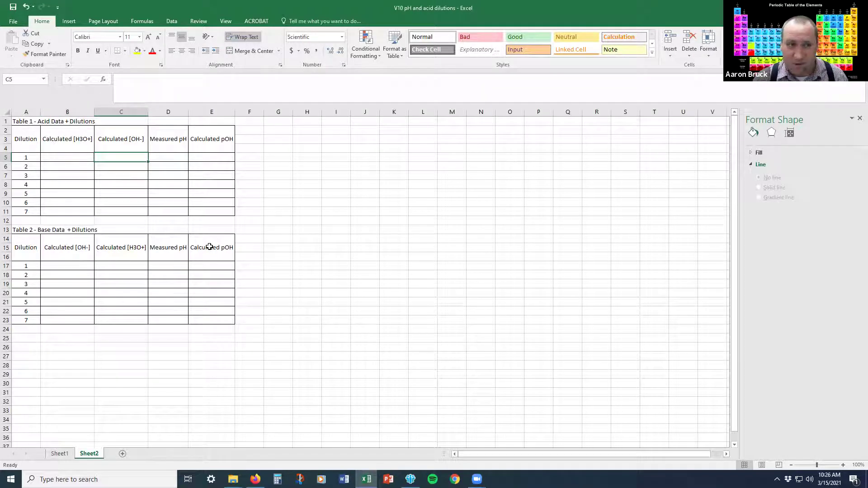
left_click(172, 159)
left_click(206, 157)
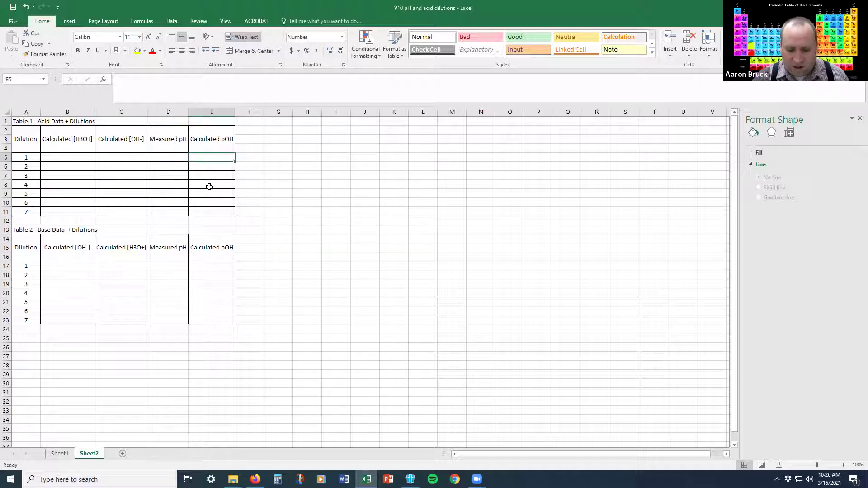
type("=14-")
key("Left")
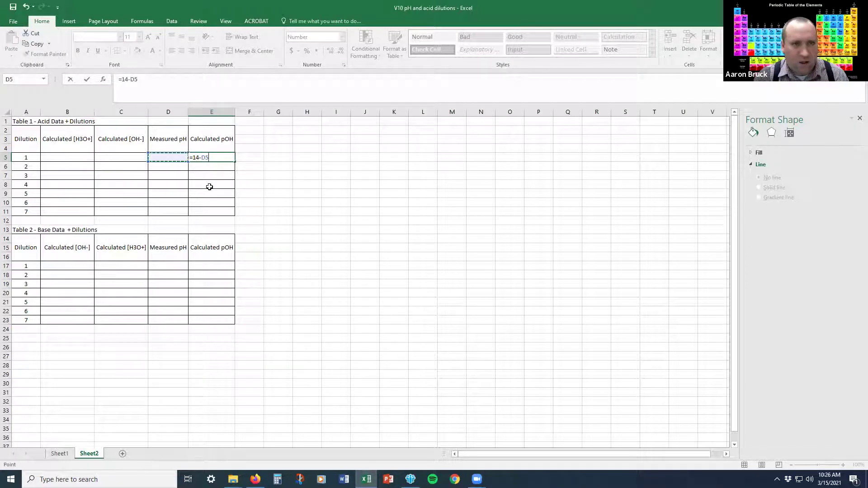
key("Return")
Fill the pOH formula down to E11 and copy E5:E11 into the base table's Calculated pOH column starting at E17.
left_click(225, 159)
left_click_drag(235, 161, 236, 213)
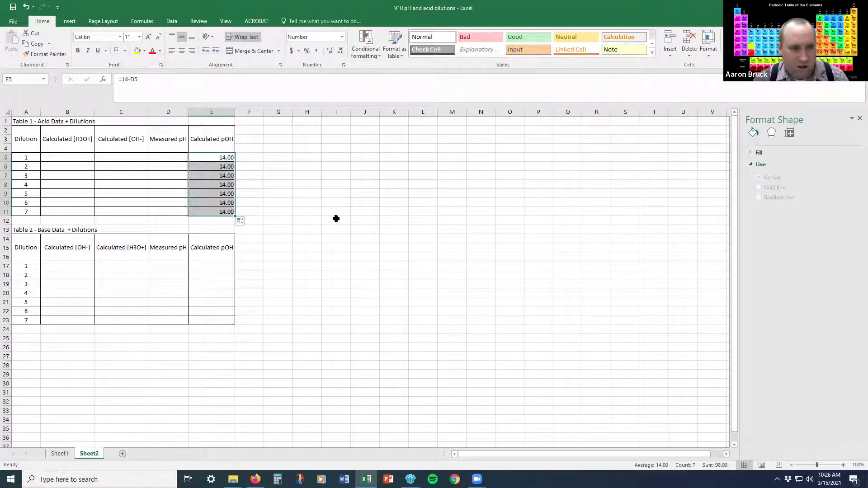
key("ctrl+c")
left_click(220, 266)
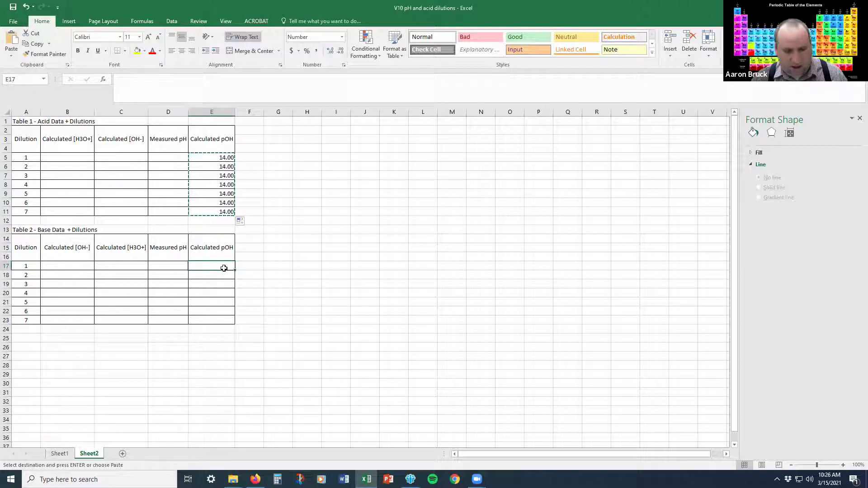
key("ctrl+v")
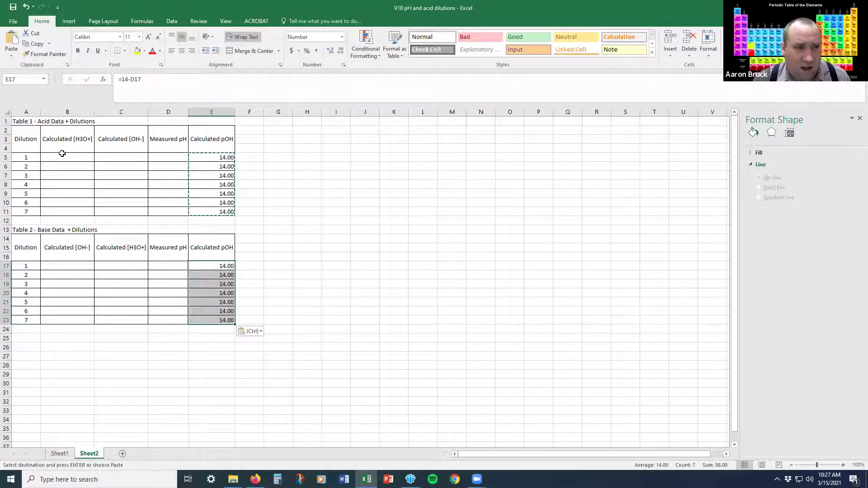
Switch back to the LabArchives notebook and open the Table 1 Acid Data entry for editing.
left_click(84, 158)
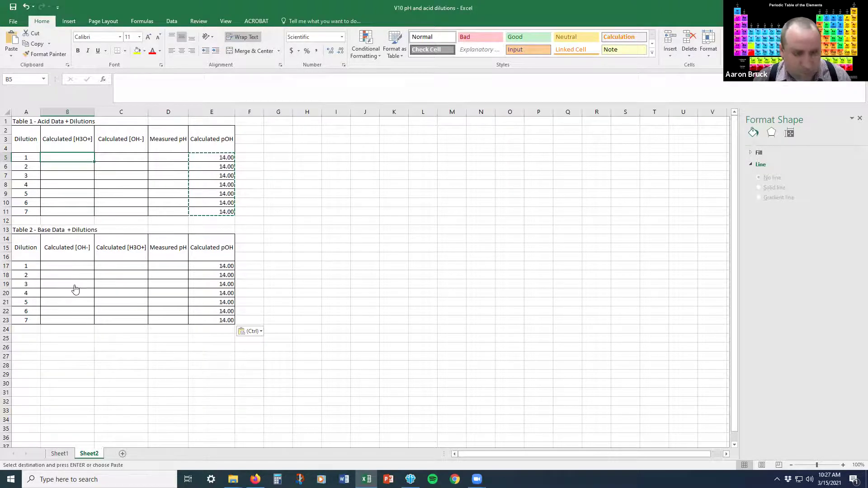
key("alt+Tab")
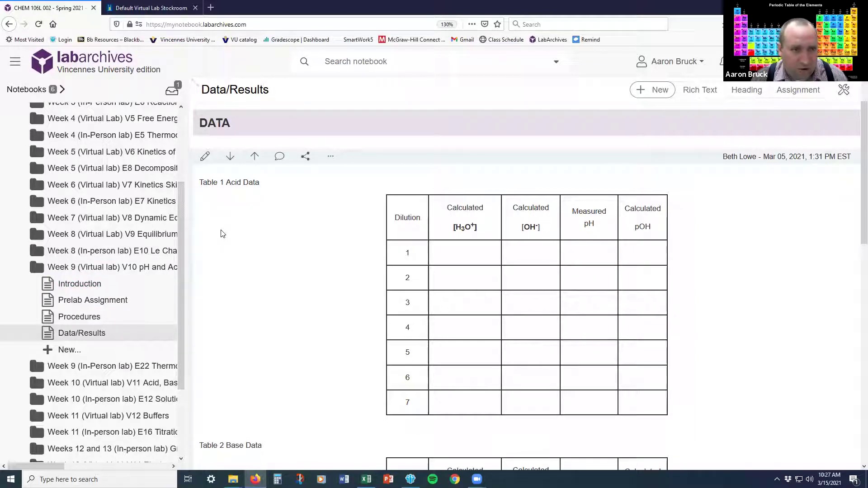
left_click(205, 159)
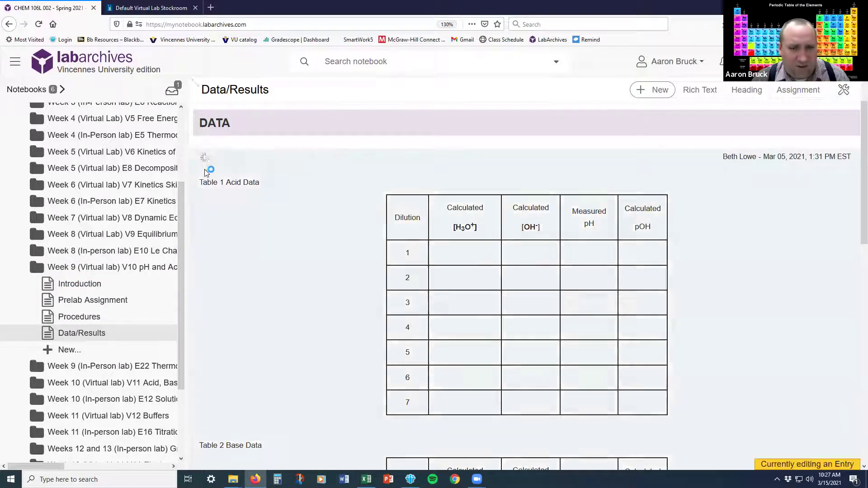
scroll(324, 233, "down", 2)
scroll(290, 237, "up", 2)
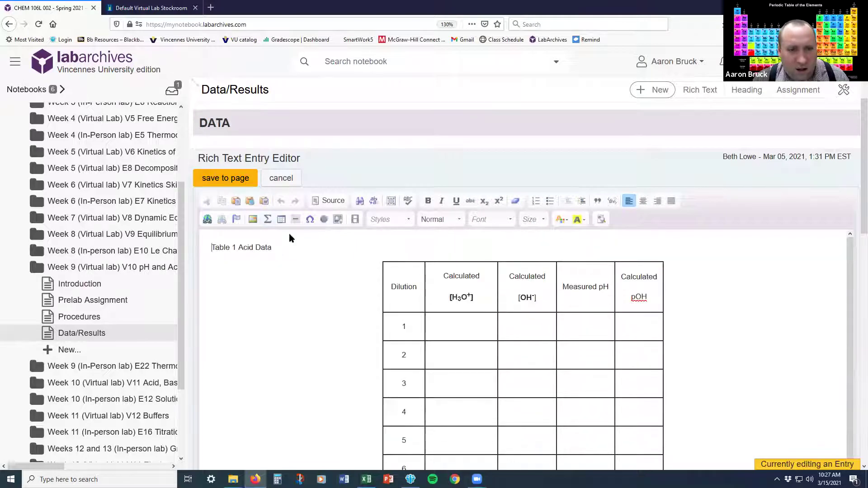
Copy the acid dilution table with its headings from the Excel sheet and paste it above Table 1 in the notebook entry using Paste from Word.
key("alt+Tab")
left_click_drag(23, 129, 213, 215)
key("ctrl+c")
key("alt+Tab")
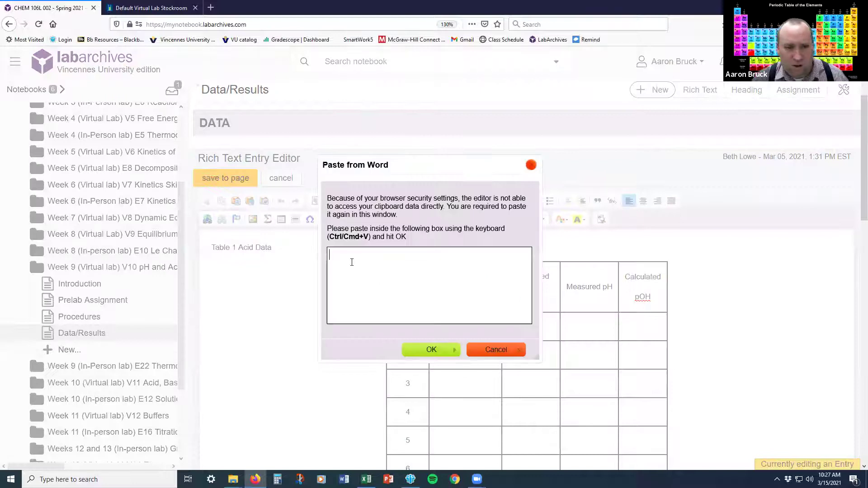
key("ctrl+v")
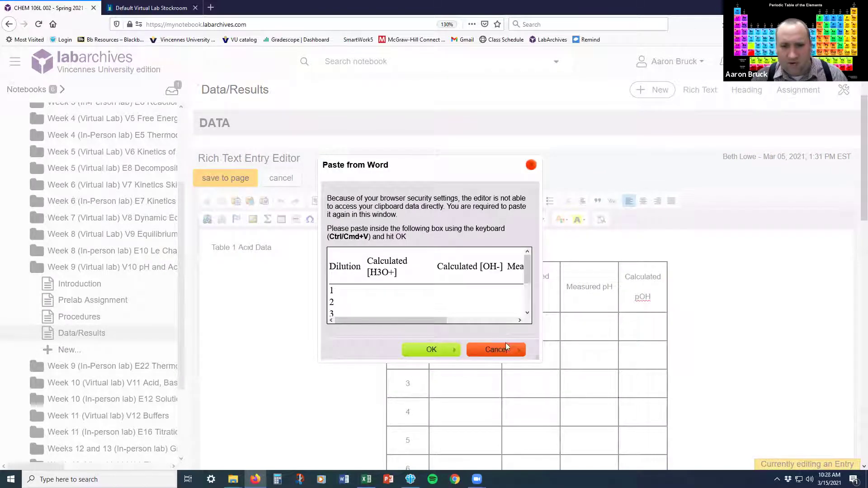
left_click(426, 351)
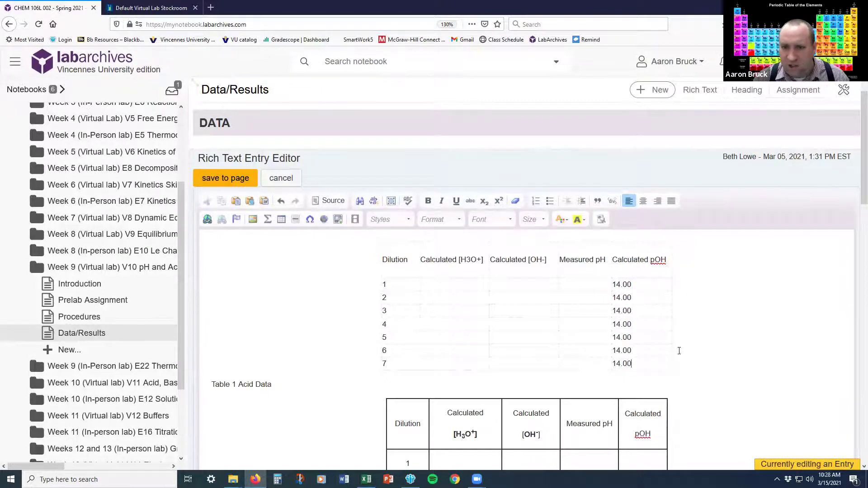
Set the border size of the pasted acid dilution table to 1 in its table properties.
left_click(396, 292)
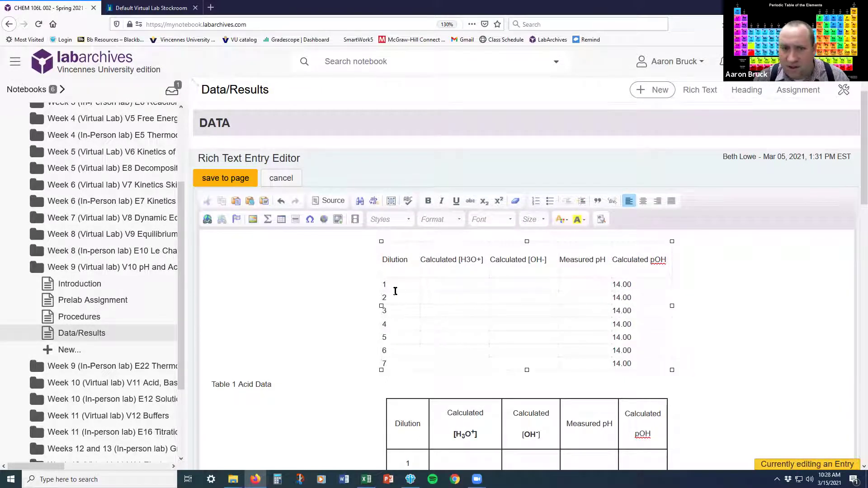
left_click_drag(393, 264, 669, 366)
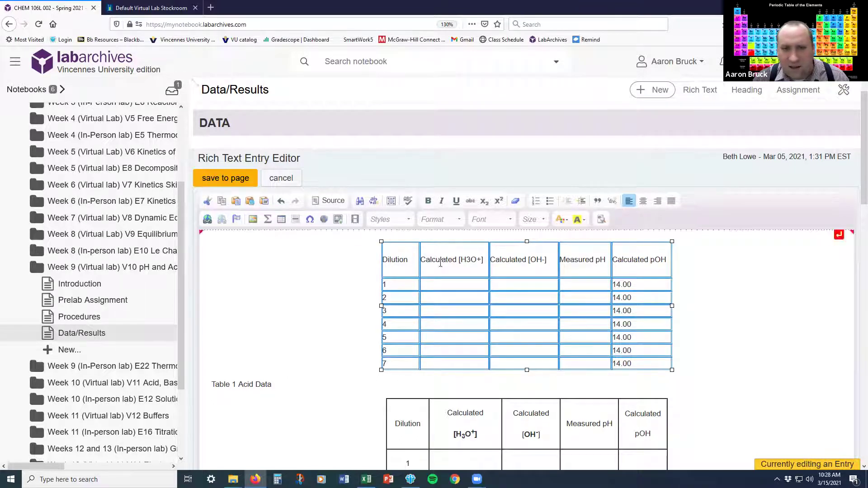
right_click(469, 274)
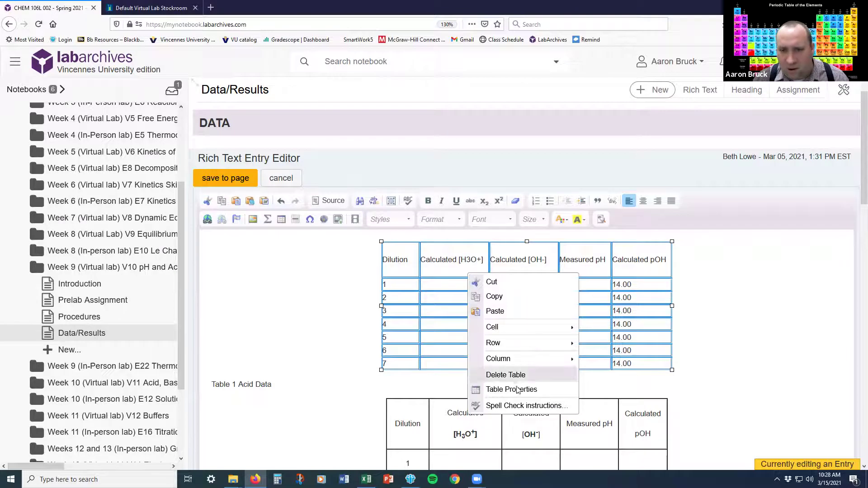
left_click(541, 391)
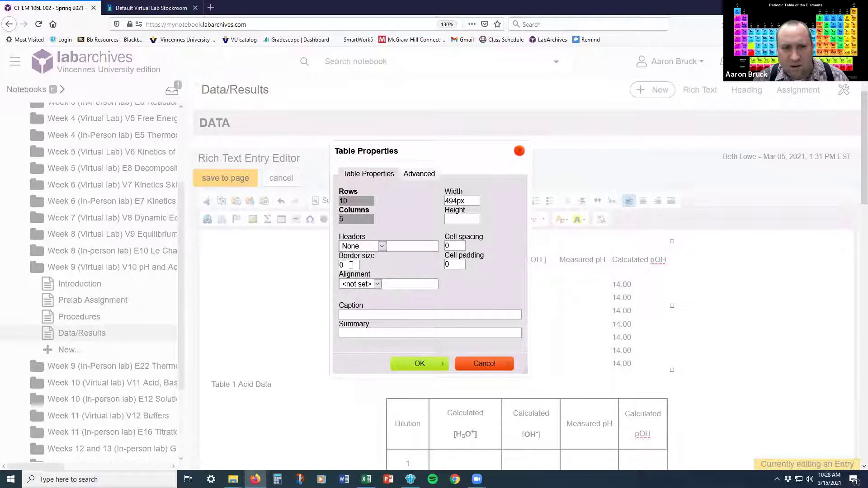
left_click(376, 285)
left_click(377, 284)
left_click(419, 173)
left_click(362, 174)
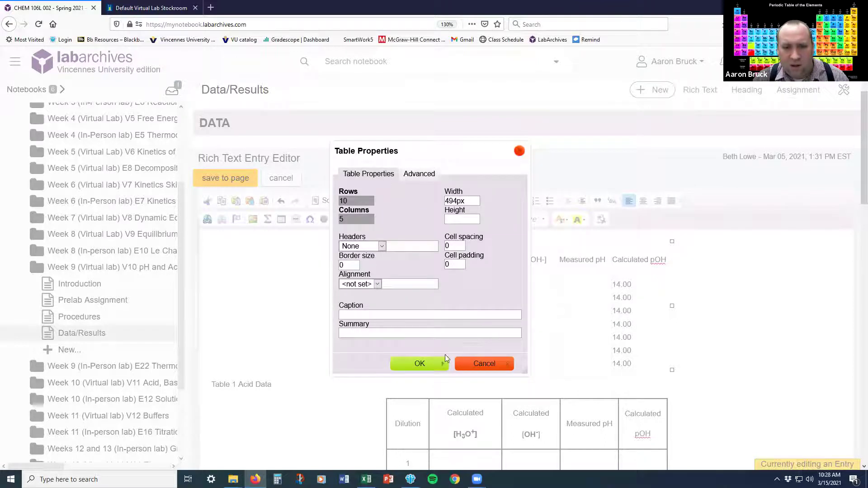
left_click(364, 248)
left_click(365, 253)
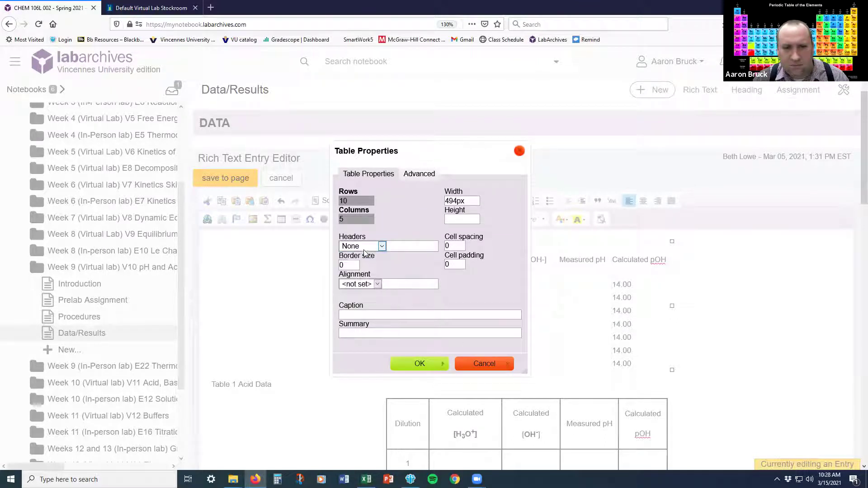
left_click(377, 284)
left_click(358, 294)
double_click(349, 266)
type("1")
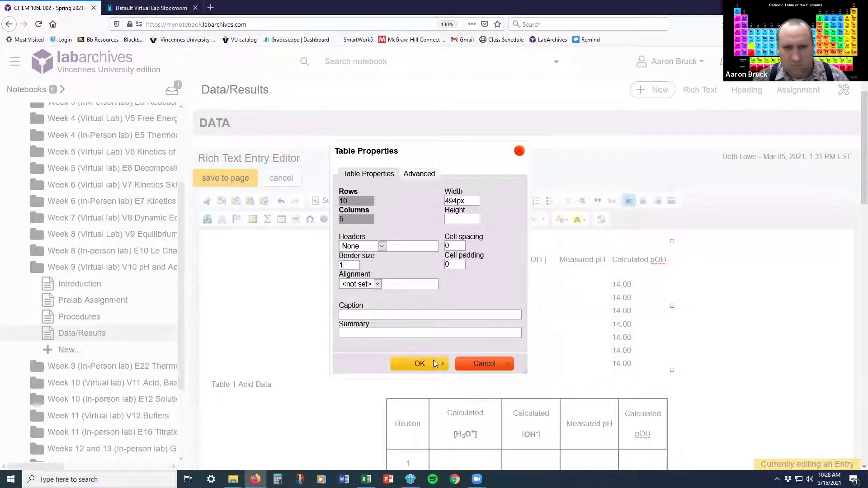
left_click(420, 364)
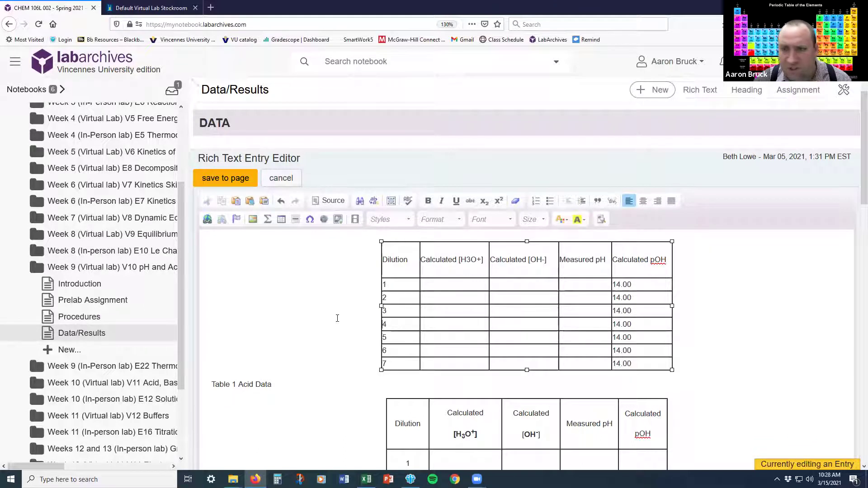
Undo the border change and the pasted table, and leave the Table 1 entry by discarding its changes.
scroll(319, 285, "down", 3)
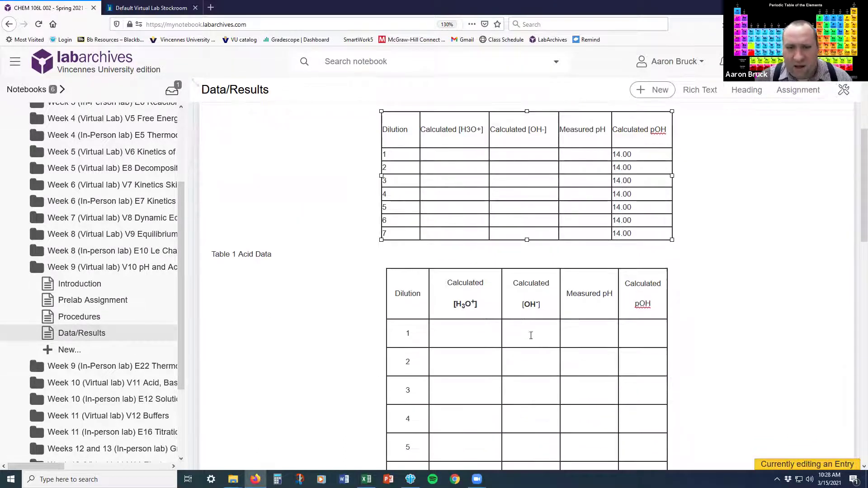
scroll(469, 294, "down", 5)
scroll(511, 328, "up", 5)
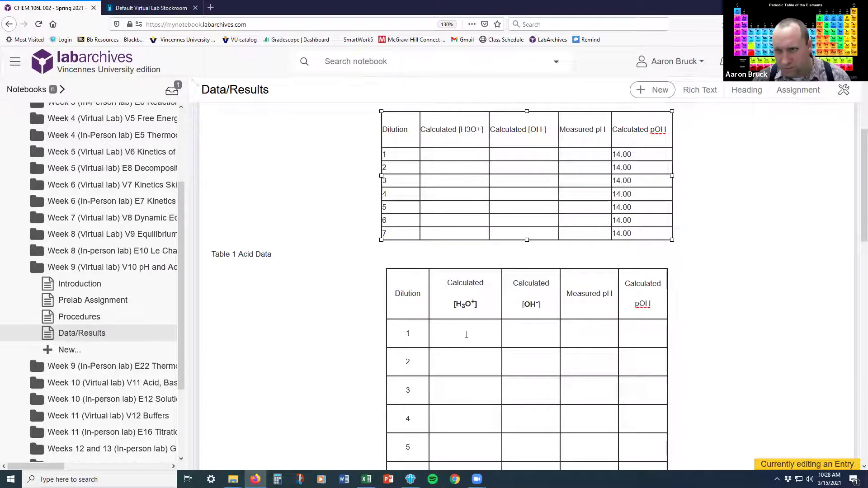
scroll(359, 246, "up", 4)
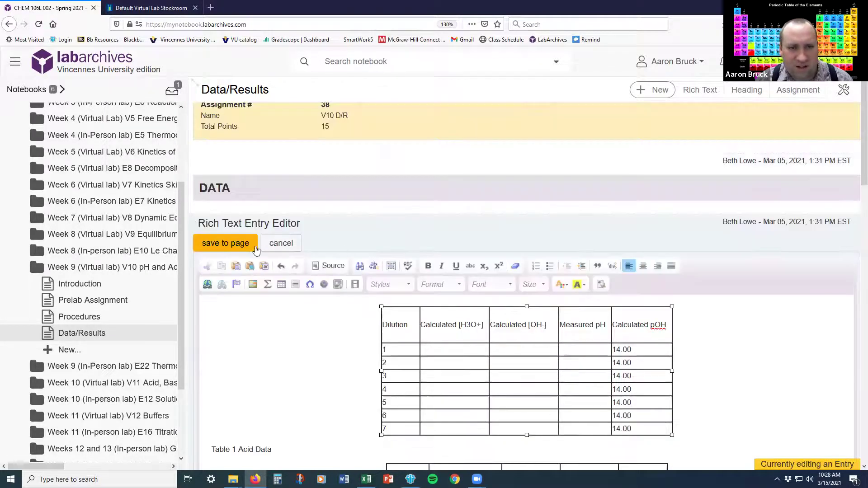
left_click(280, 267)
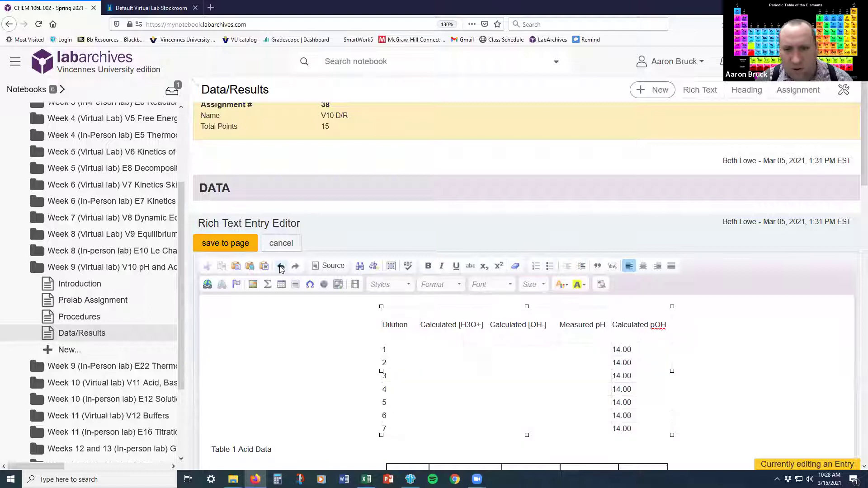
left_click(280, 267)
left_click(281, 244)
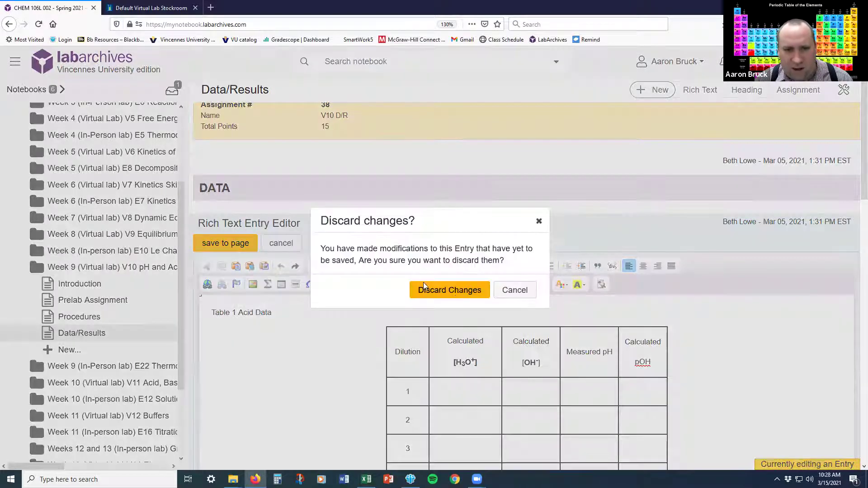
left_click(458, 294)
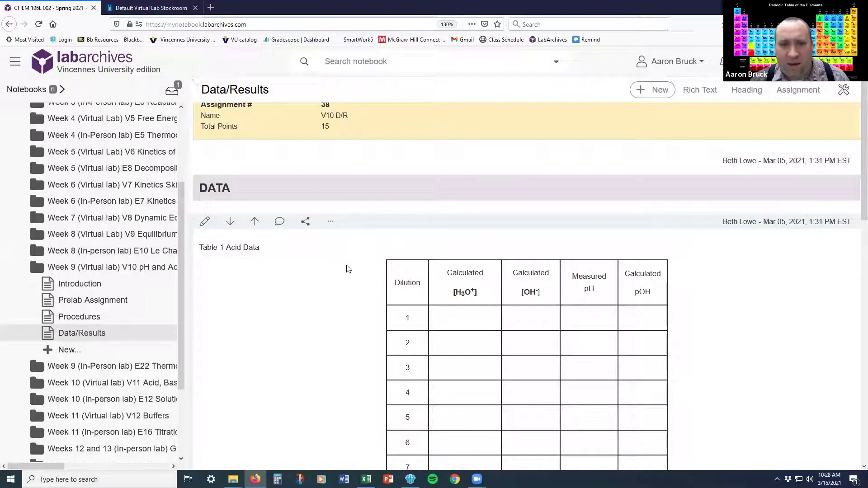
Review the notebook's acid and base data tables and the Excel sheet, and open the V10 Procedures page.
scroll(346, 269, "down", 3)
scroll(361, 264, "down", 3)
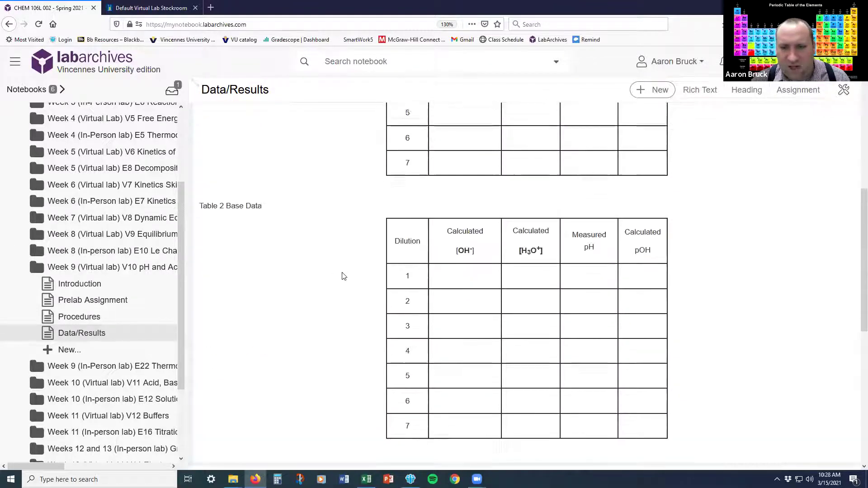
scroll(426, 282, "up", 3)
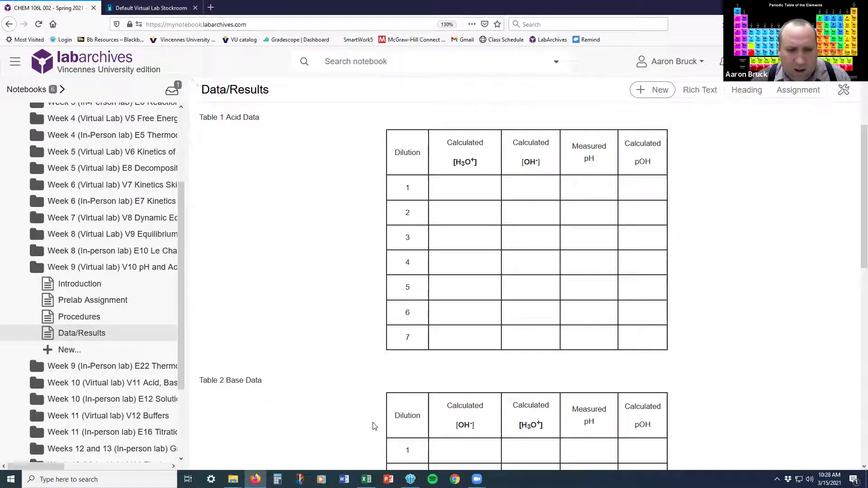
key("alt+Tab")
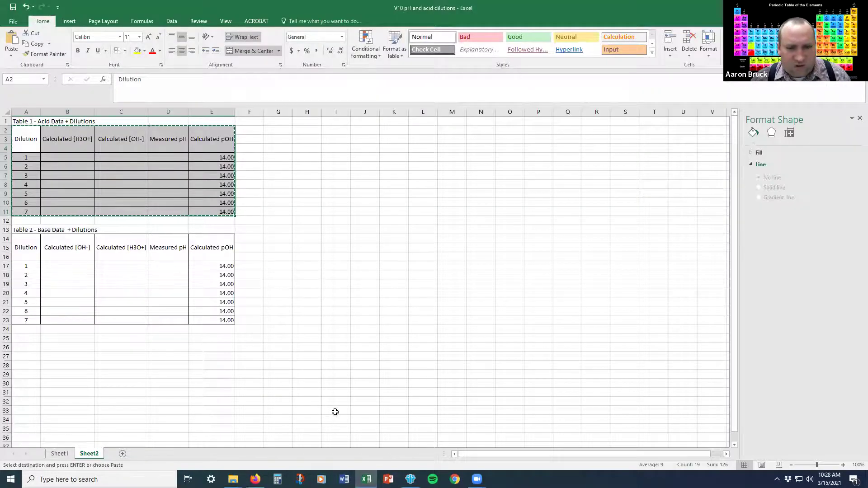
key("alt+Tab")
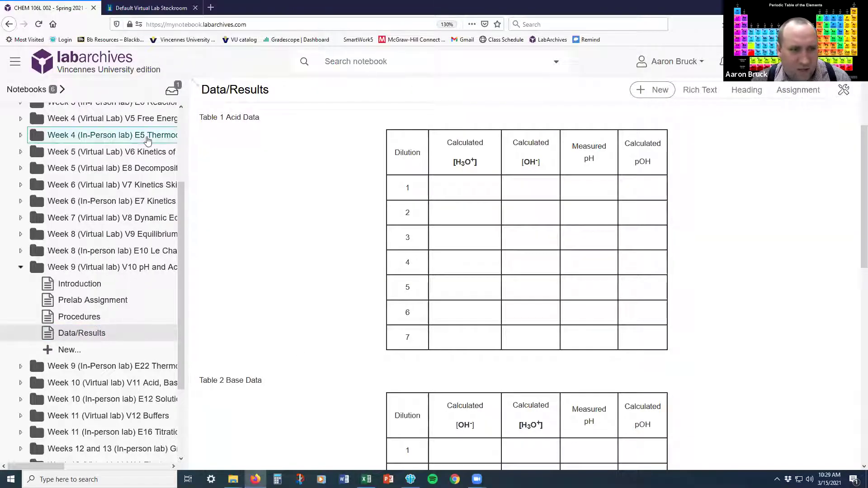
left_click(84, 318)
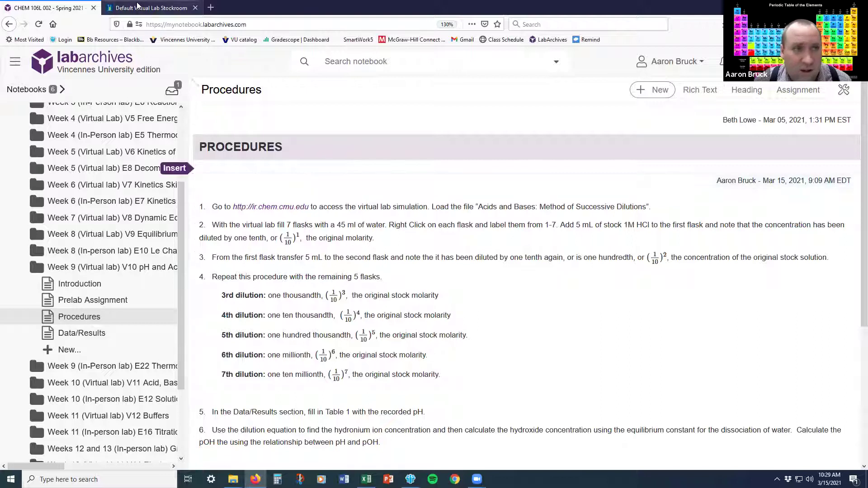
Switch to the ChemCollective Virtual Lab and add Distilled H2O and 1M HCl from the solutions to the workbench.
left_click(149, 8)
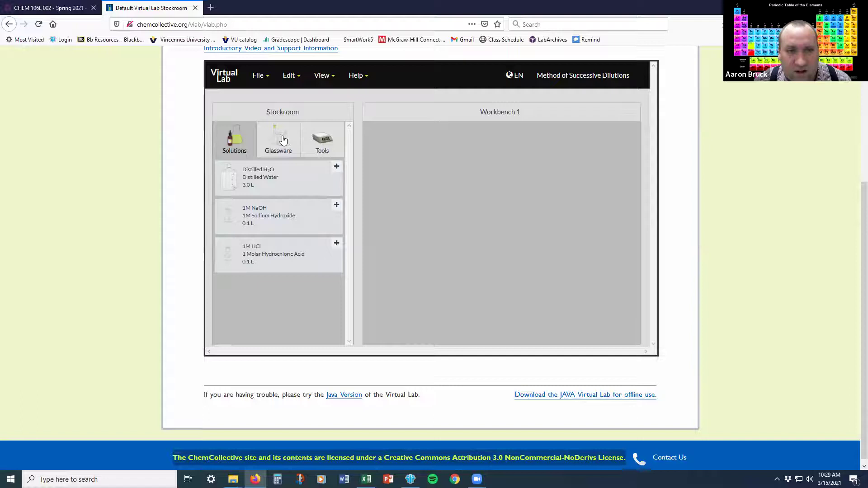
double_click(253, 185)
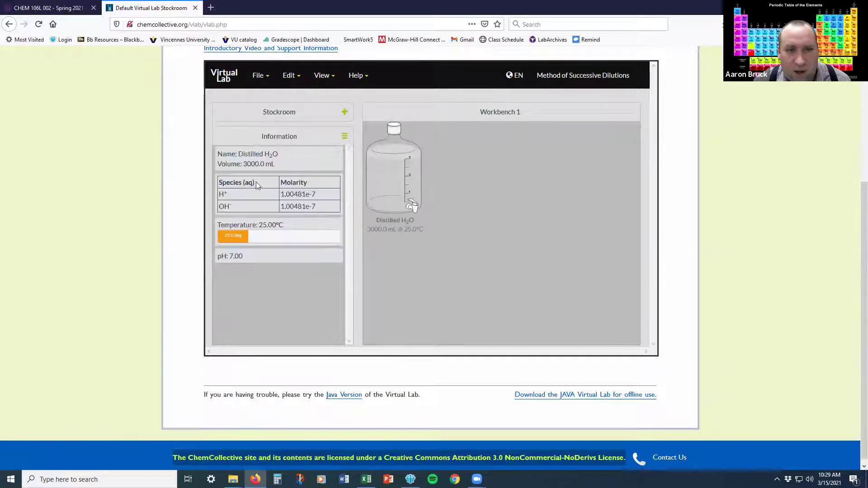
left_click(282, 118)
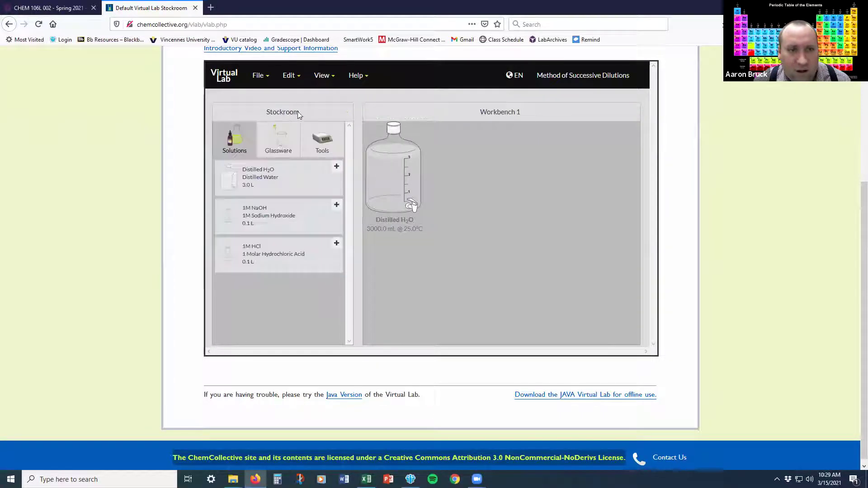
double_click(267, 258)
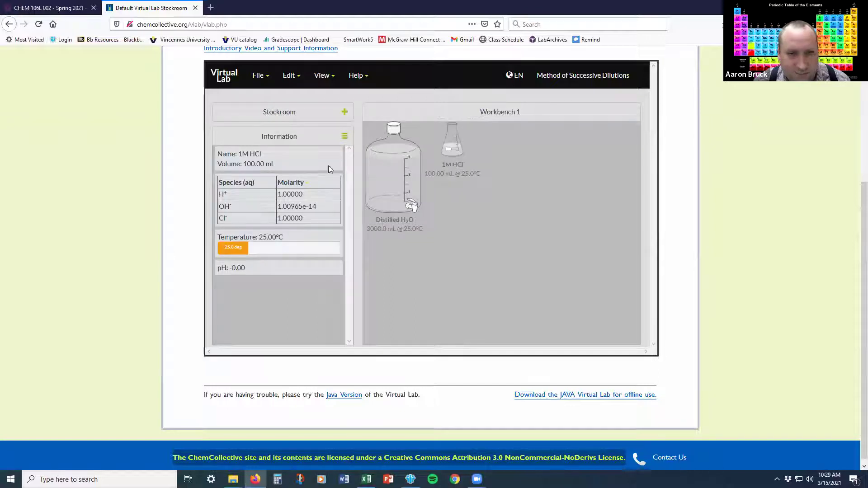
Add a 250 mL Erlenmeyer flask to the workbench and place it in free space away from the solutions.
left_click(288, 115)
left_click(285, 138)
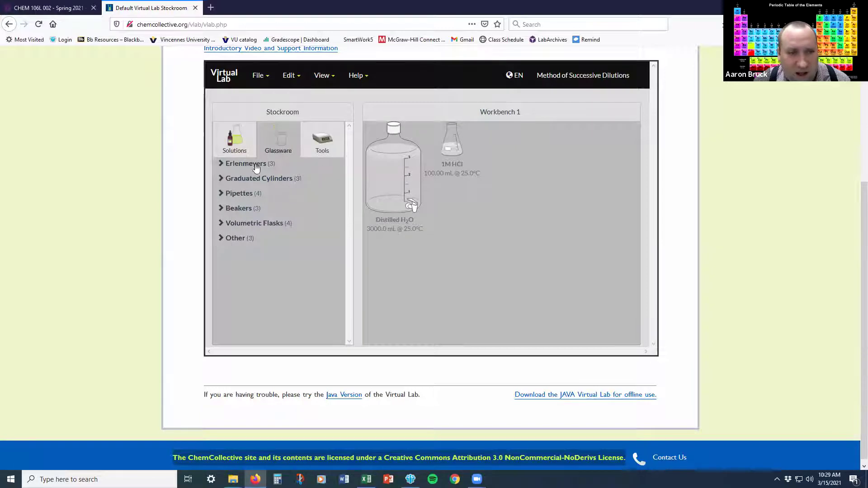
left_click(256, 166)
double_click(265, 194)
left_click_drag(497, 145, 538, 195)
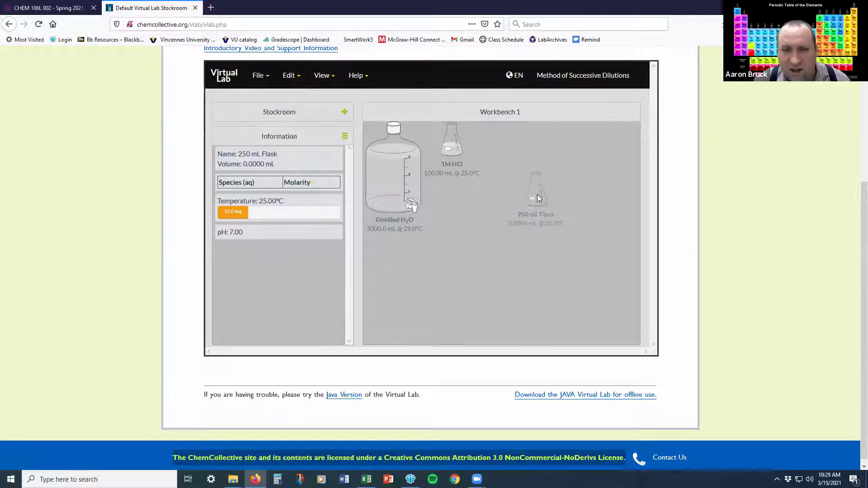
Pour 45 mL of distilled water precisely into the 250 mL flask and close the transfer controls.
left_click_drag(384, 182, 514, 176)
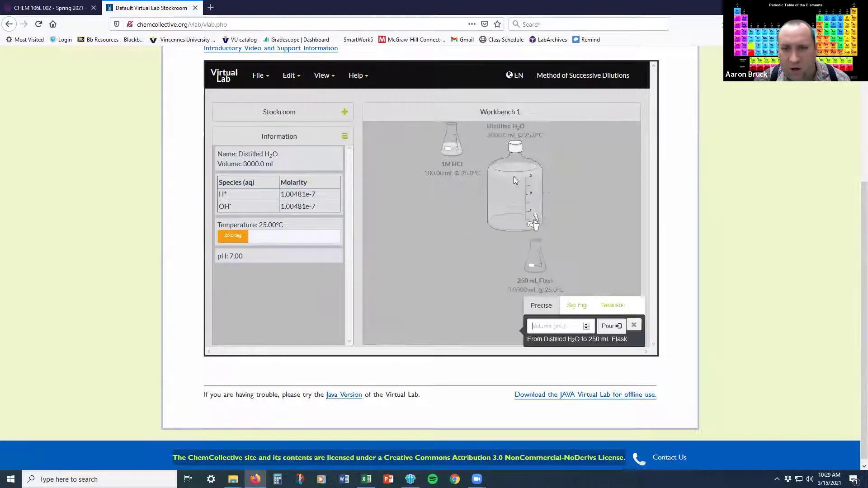
left_click(559, 332)
type("45")
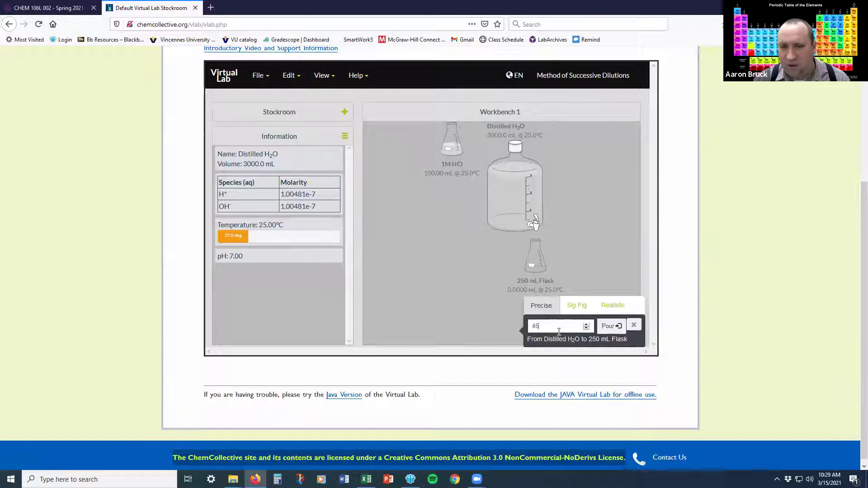
key("Return")
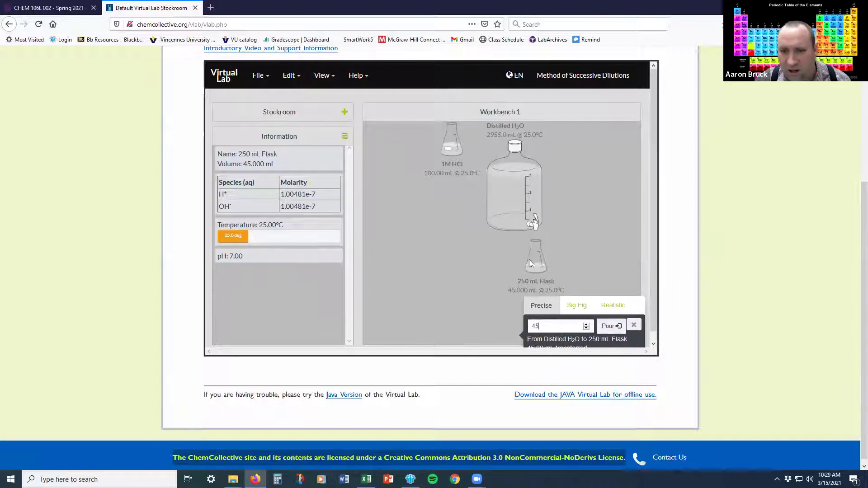
left_click(634, 325)
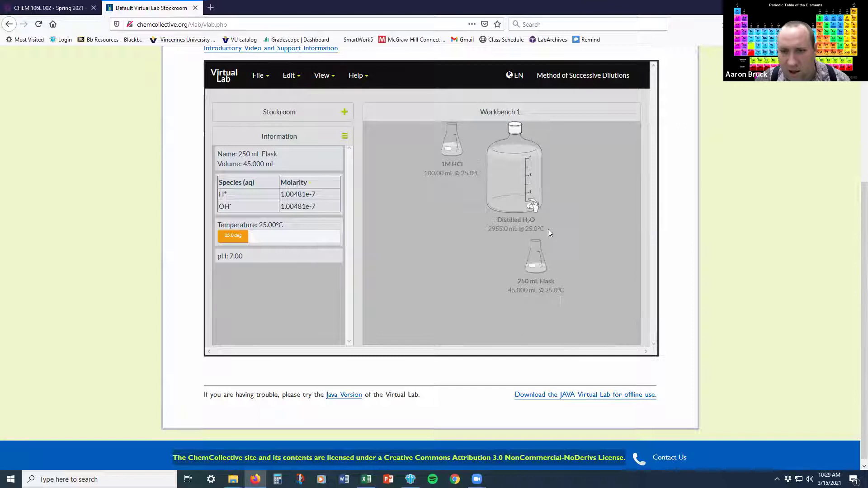
Remove the distilled water container from the workbench and move the water-filled flask below the 1M HCl.
right_click(517, 185)
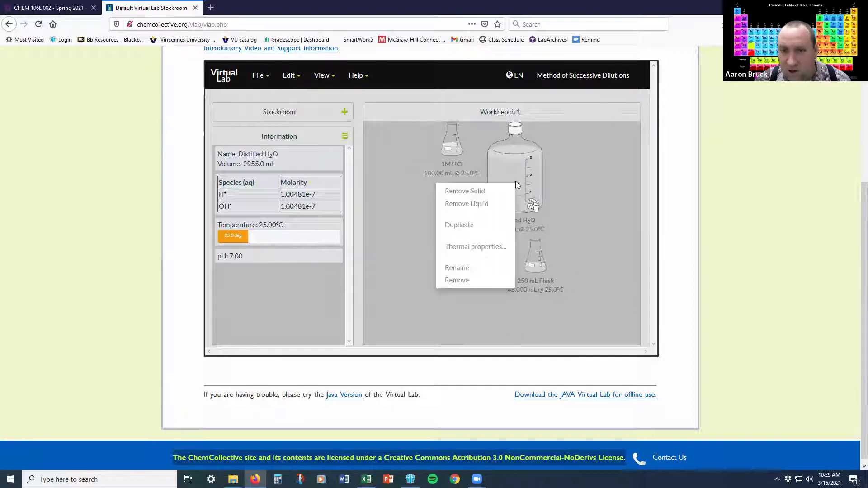
left_click(462, 281)
left_click_drag(537, 268, 421, 240)
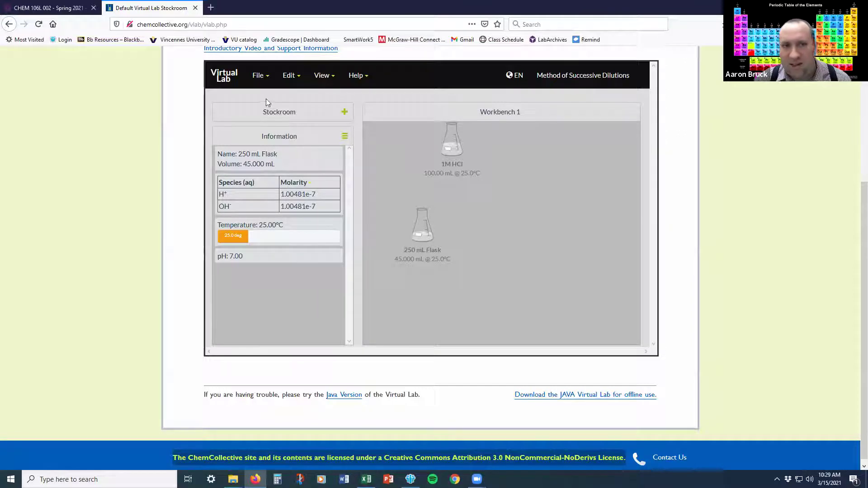
Add six more empty 250 mL Erlenmeyer flasks to the workbench.
left_click(277, 117)
left_click(285, 189)
left_click(284, 206)
left_click(287, 193)
left_click(286, 194)
left_click(287, 195)
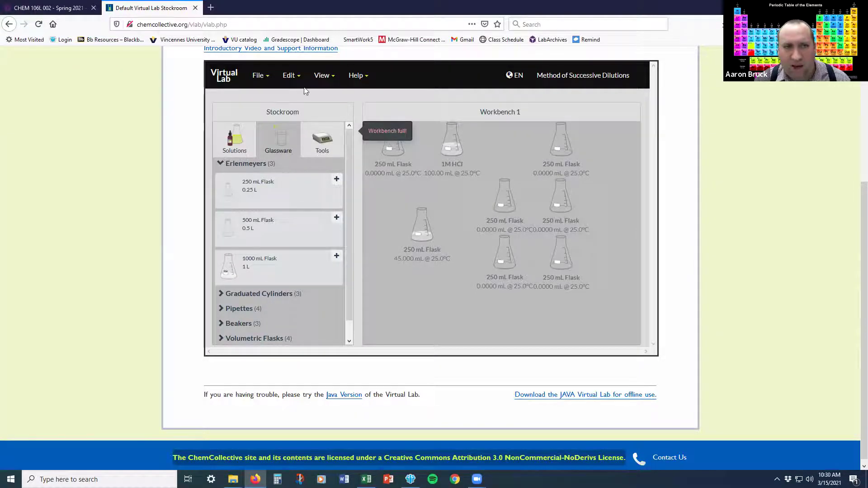
Remove the empty 250 mL flask at the upper right of the workbench.
left_click(289, 76)
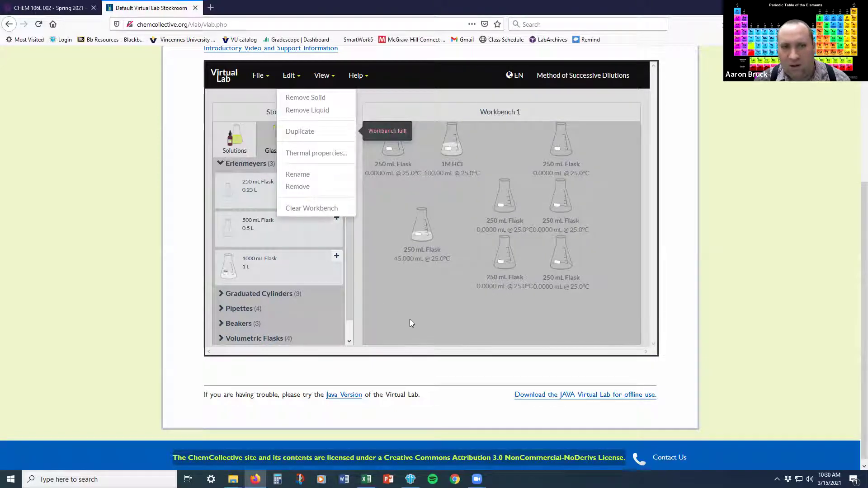
right_click(554, 151)
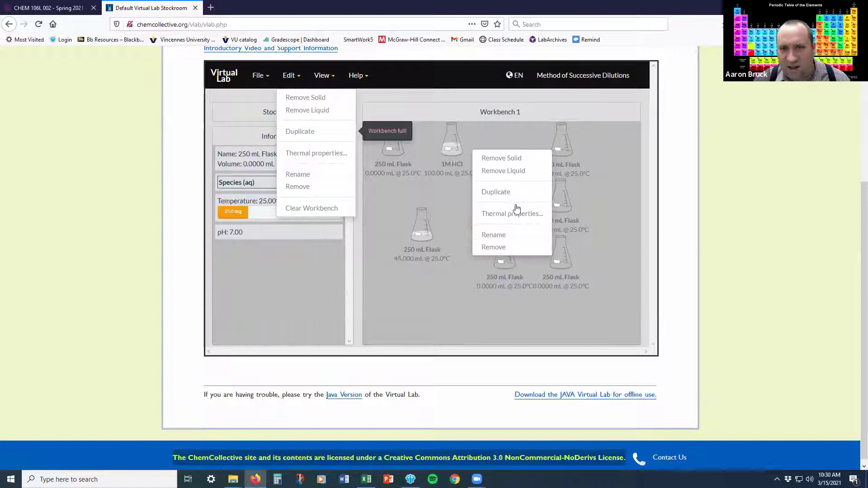
left_click(497, 248)
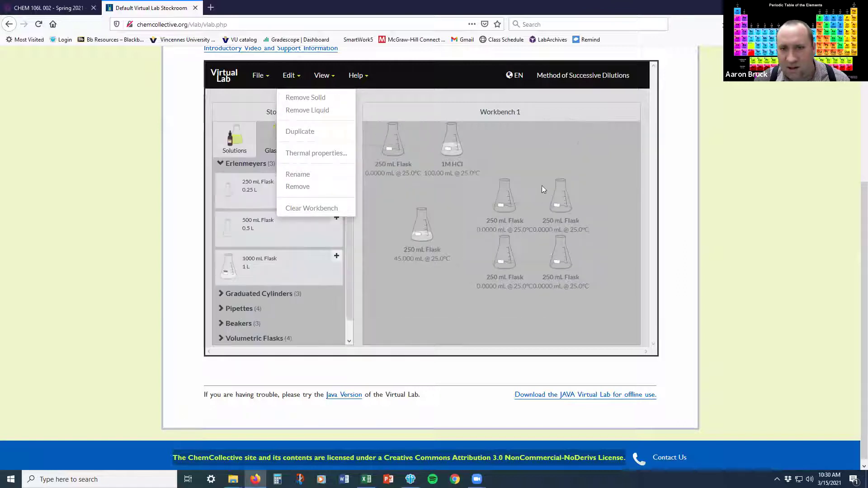
Remove the remaining empty 250 mL flasks from the workbench, keeping the 1M HCl and the 45 mL water flask.
right_click(389, 144)
left_click(442, 232)
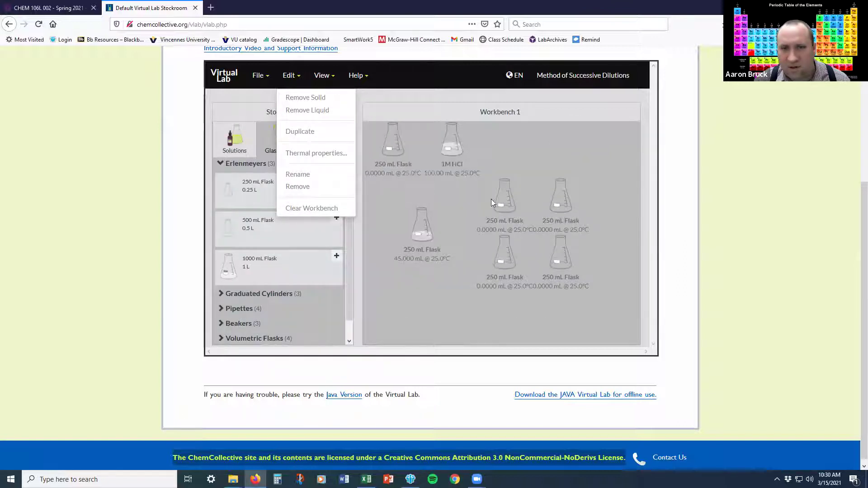
right_click(502, 191)
left_click(464, 287)
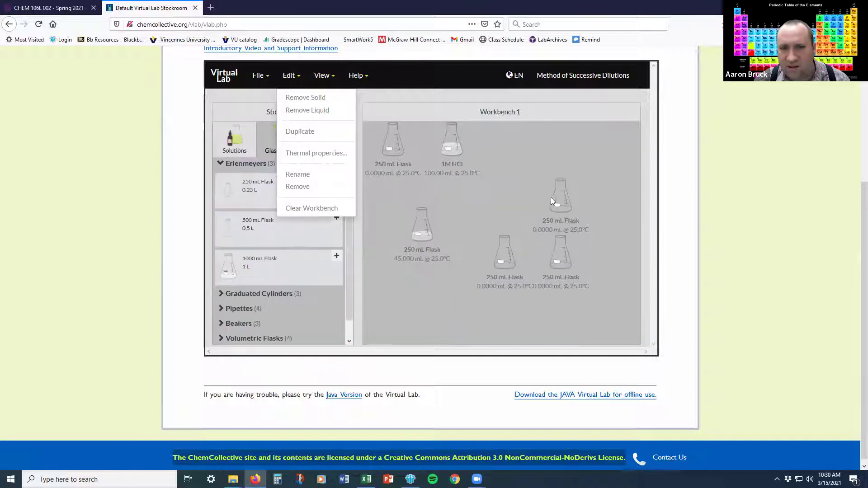
right_click(551, 197)
left_click(498, 297)
right_click(504, 258)
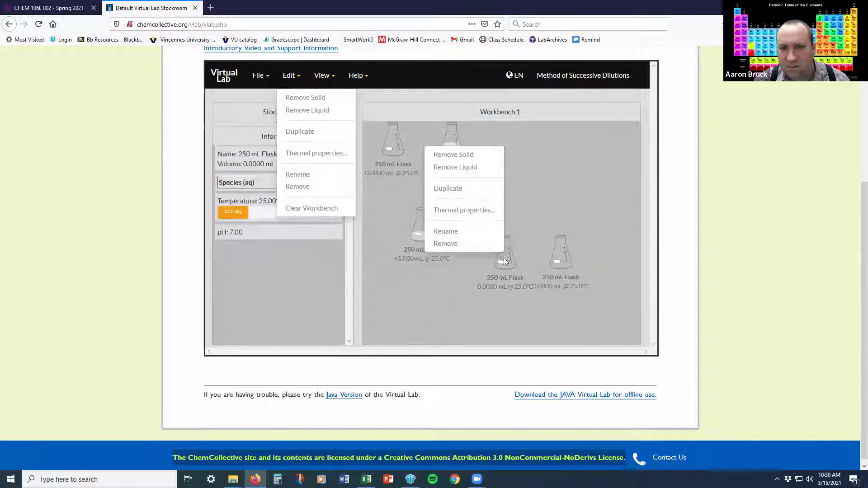
left_click(474, 245)
right_click(558, 257)
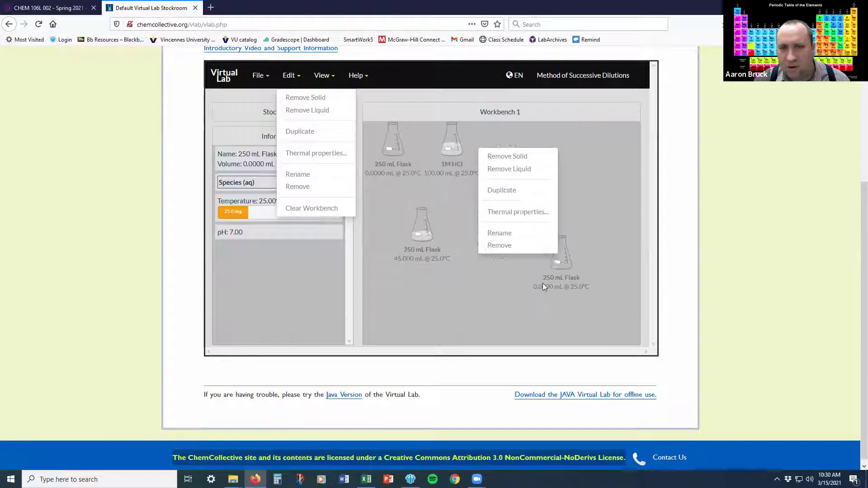
left_click(509, 249)
right_click(392, 149)
left_click(407, 247)
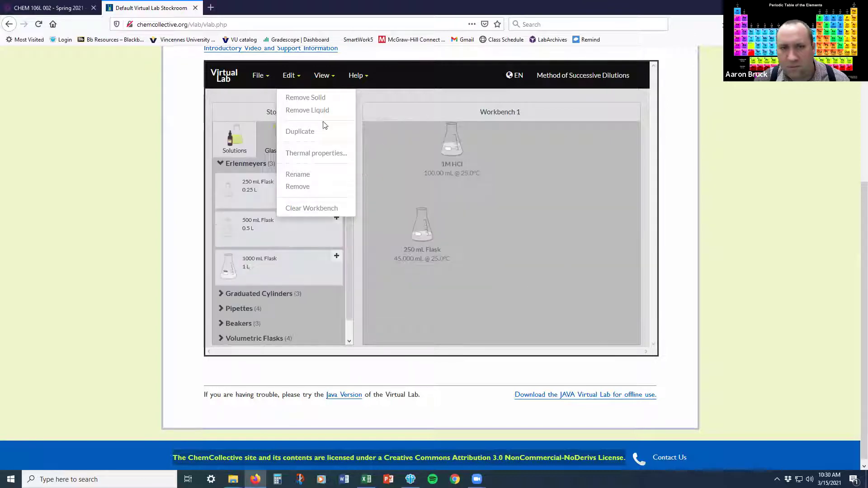
left_click(288, 75)
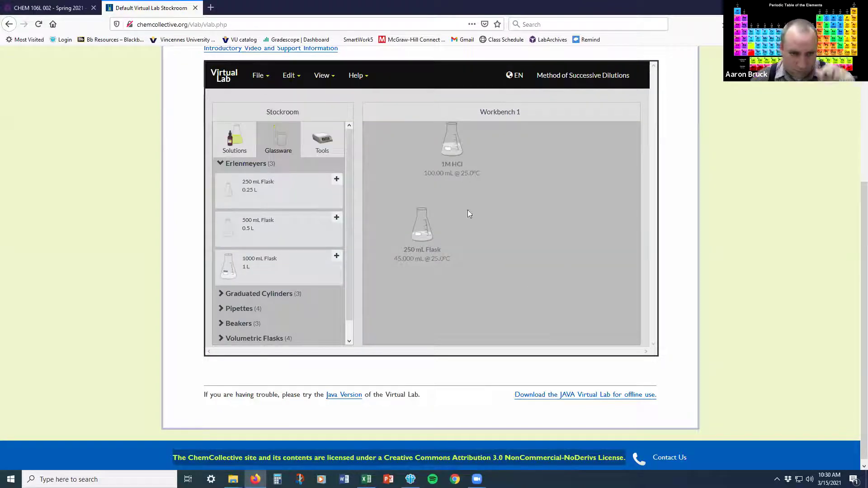
Duplicate the 250 mL flask holding 45 mL of water six times.
right_click(422, 236)
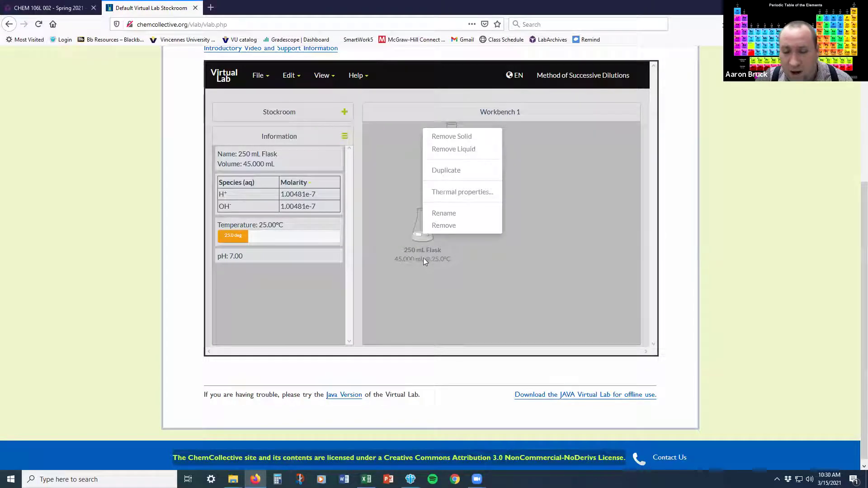
left_click(438, 170)
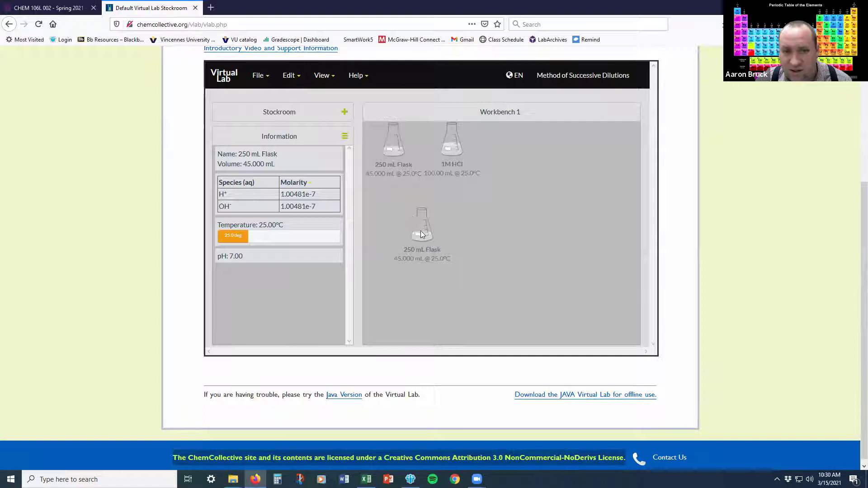
right_click(421, 234)
left_click(435, 167)
right_click(421, 244)
left_click(435, 180)
right_click(425, 233)
left_click(435, 170)
right_click(425, 216)
left_click(441, 169)
right_click(423, 233)
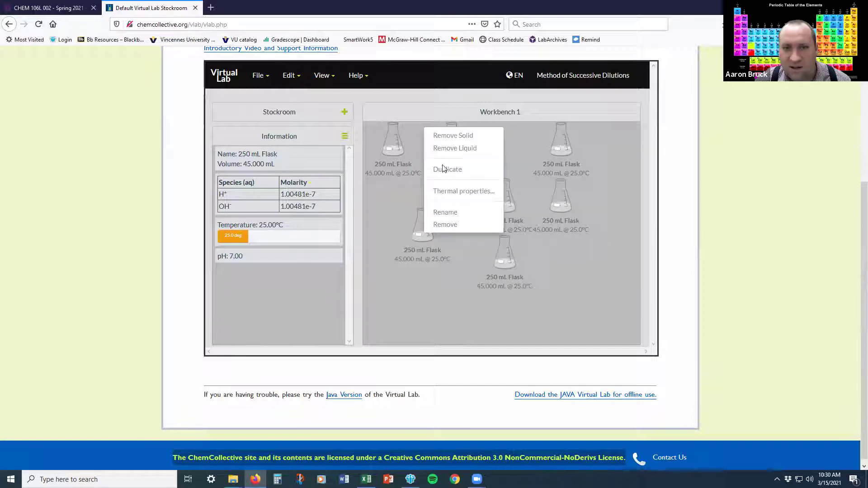
left_click(441, 172)
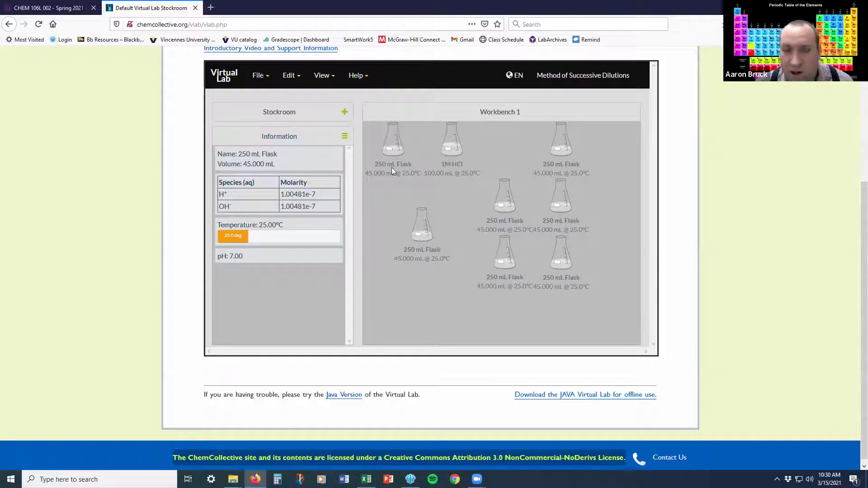
Rename the water flask beside the 1M HCl as 1 and the one at the workbench's upper right as 2.
right_click(390, 148)
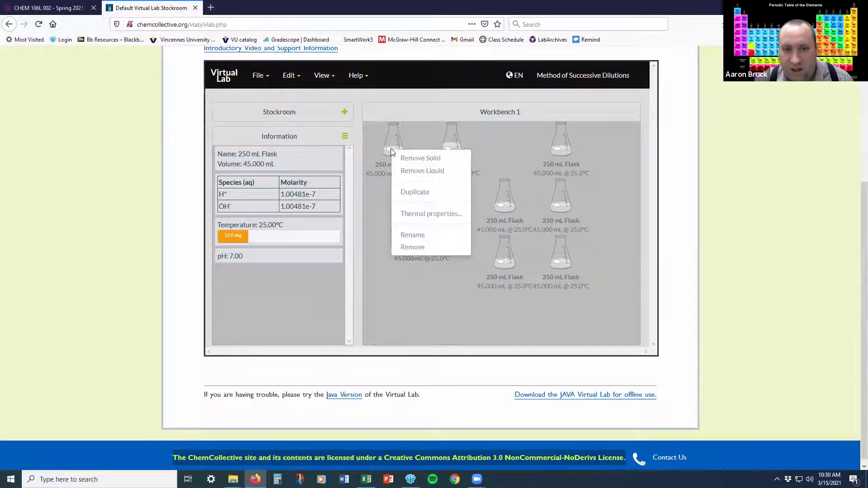
left_click(413, 233)
type("1")
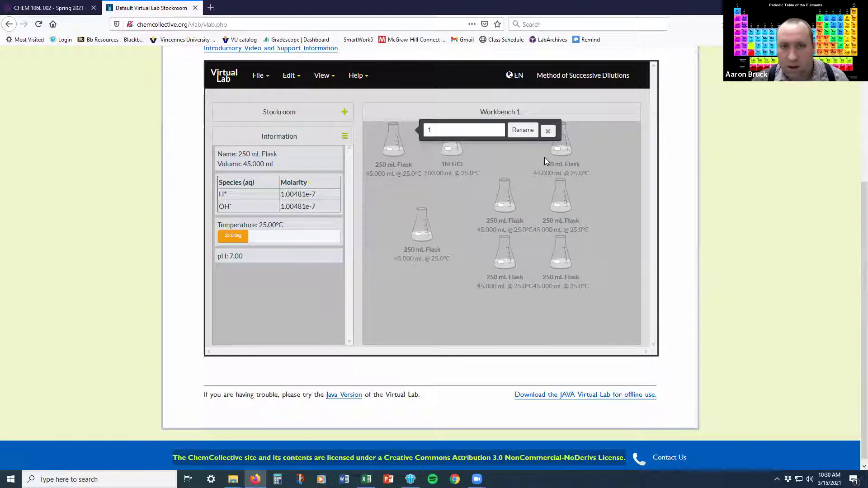
key("Return")
right_click(557, 162)
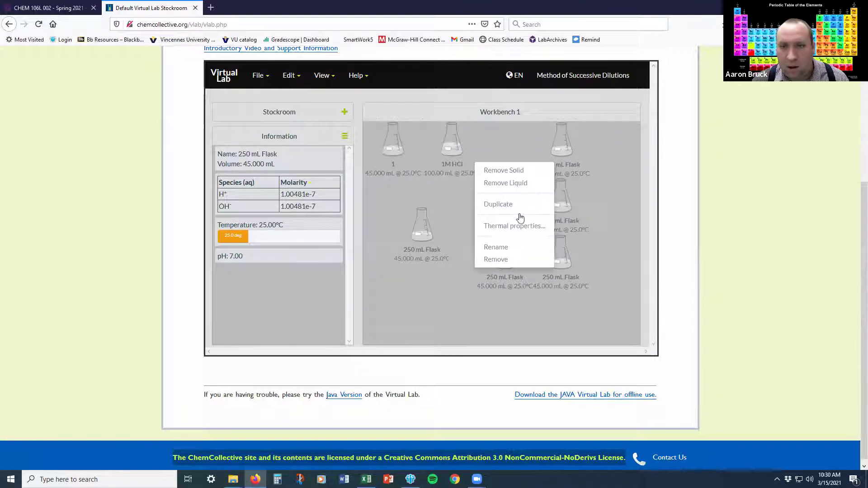
left_click(510, 247)
type("2")
key("Return")
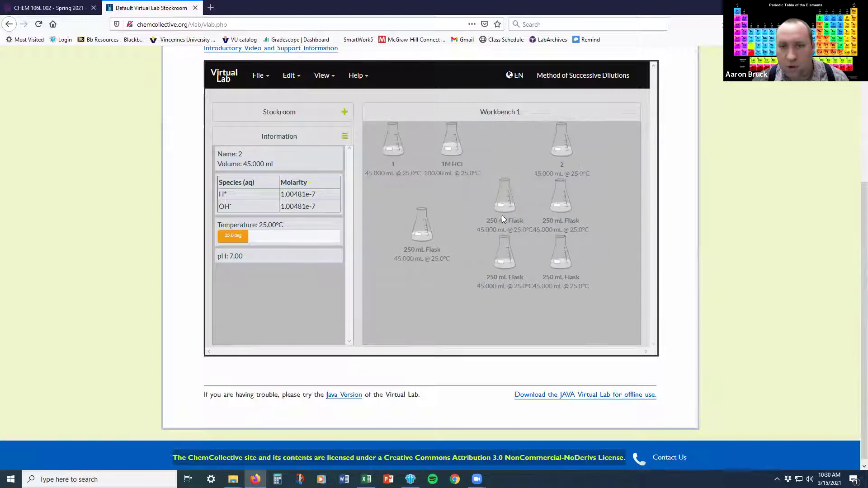
Rename the two water flasks directly below flask 2's row as 3 and 4, from left to right.
right_click(500, 210)
left_click(451, 192)
type("3")
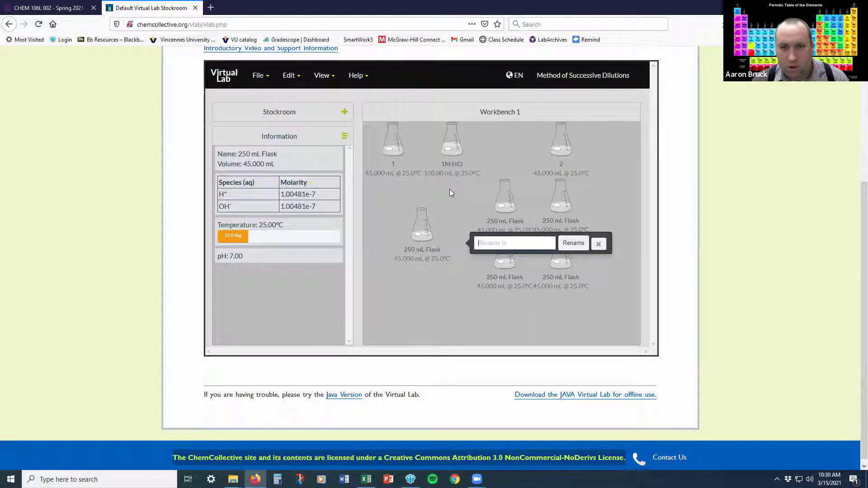
key("Return")
right_click(555, 209)
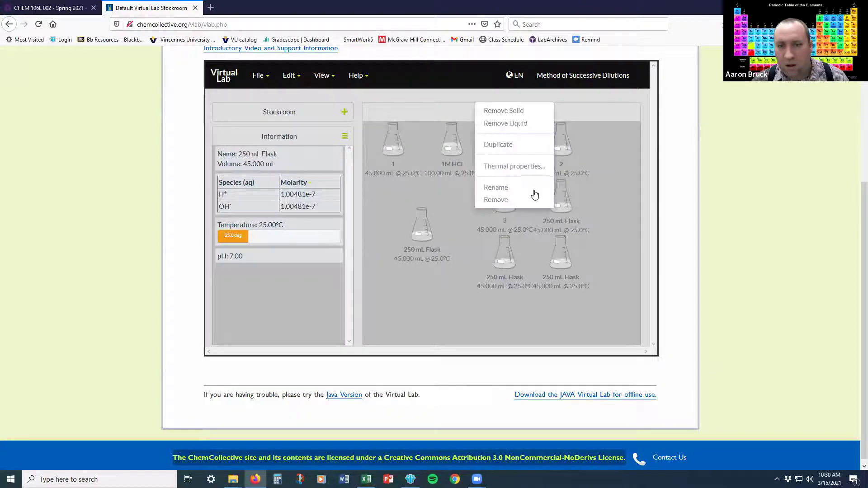
left_click(518, 186)
type("4")
key("Return")
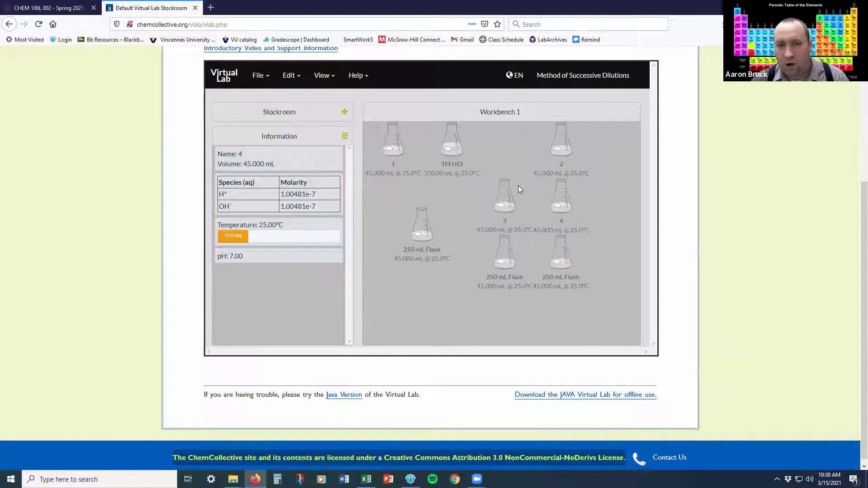
Rename the original water flask as 5 and the two flasks in the lowest row as 6 and 7.
right_click(421, 237)
left_click(441, 214)
type("5")
key("Return")
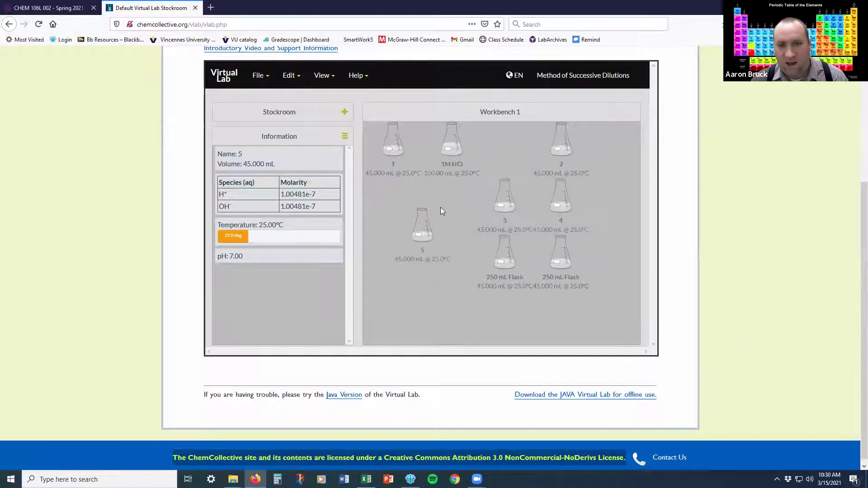
right_click(497, 266)
left_click(457, 241)
type("6")
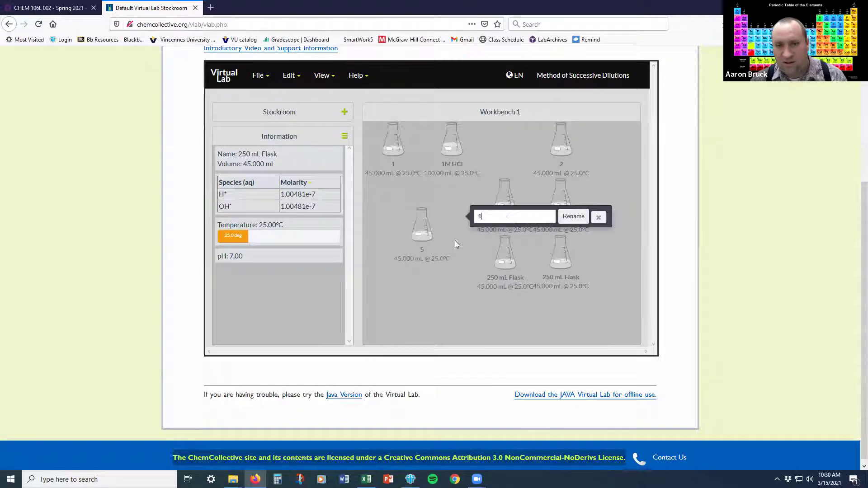
key("Return")
right_click(570, 254)
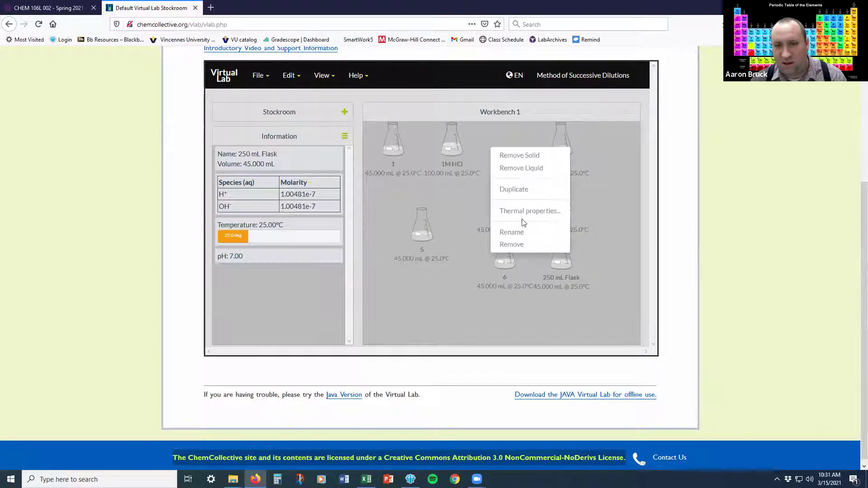
left_click(523, 232)
type("7")
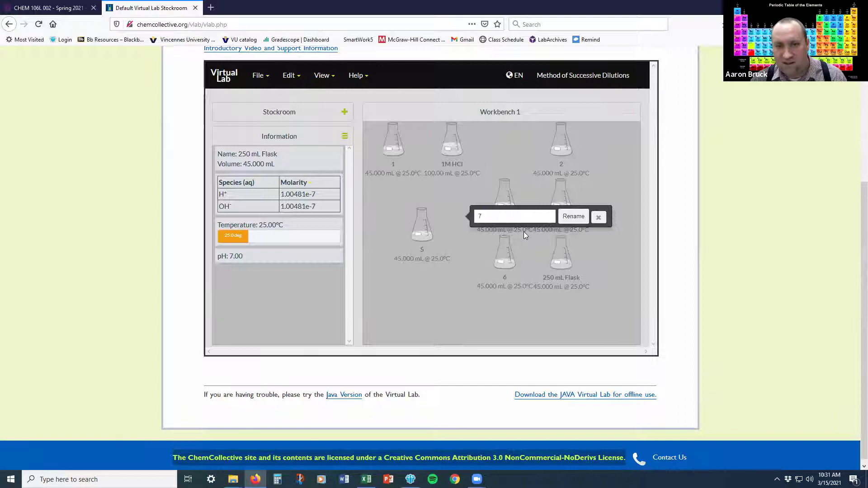
key("Return")
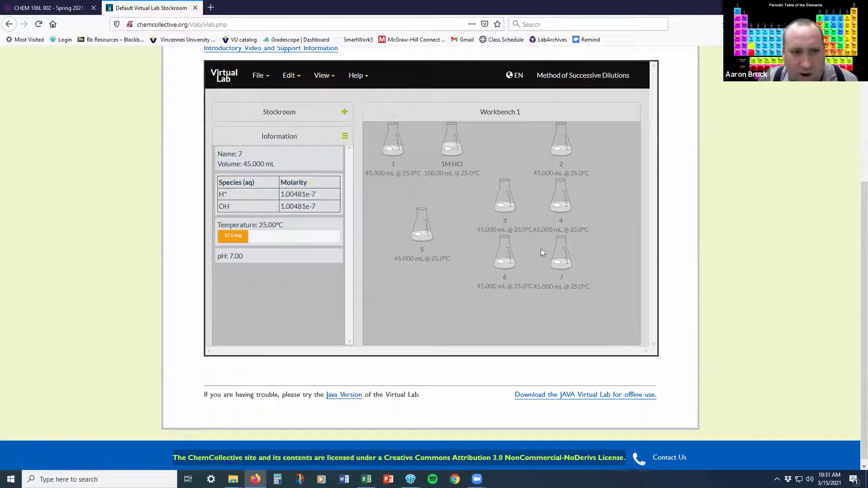
Inspect the solution information for flasks 5, 3, 2 and 4 and for the 1M HCl.
left_click(420, 228)
left_click(506, 199)
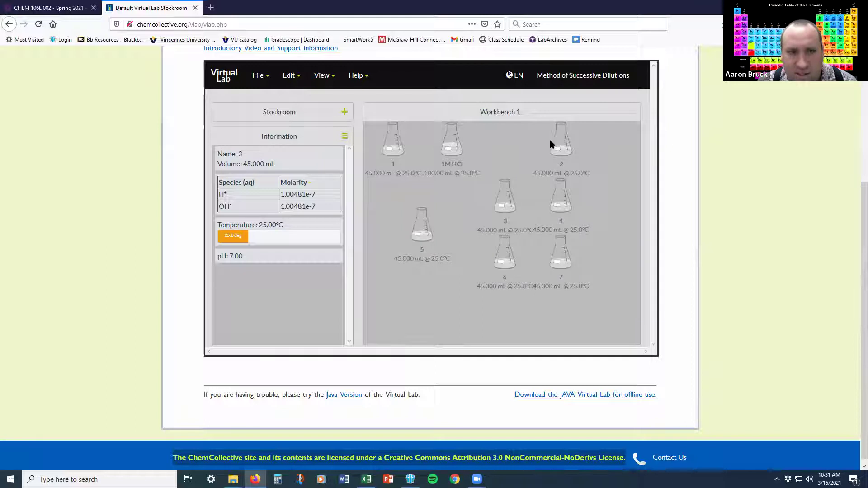
left_click(559, 149)
left_click(557, 211)
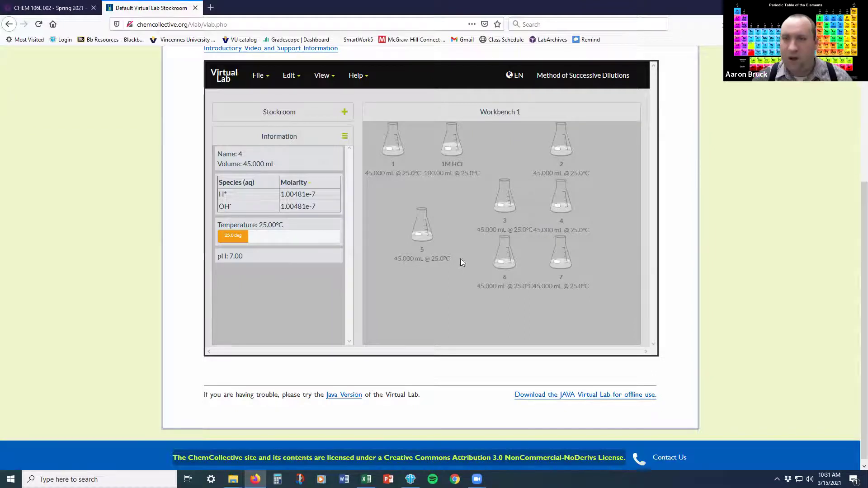
left_click(455, 151)
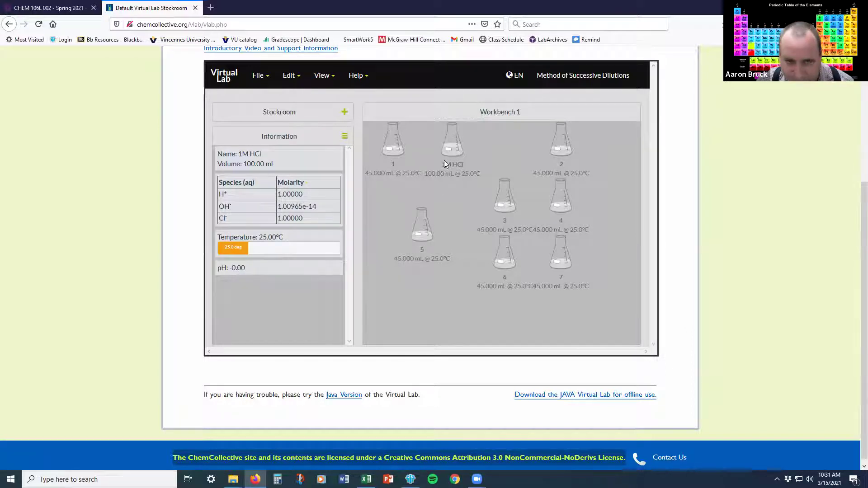
Pour 5 mL of 1M HCl into flask 1 using precise transfer, then separate the two flasks.
left_click_drag(452, 154, 403, 150)
type("5")
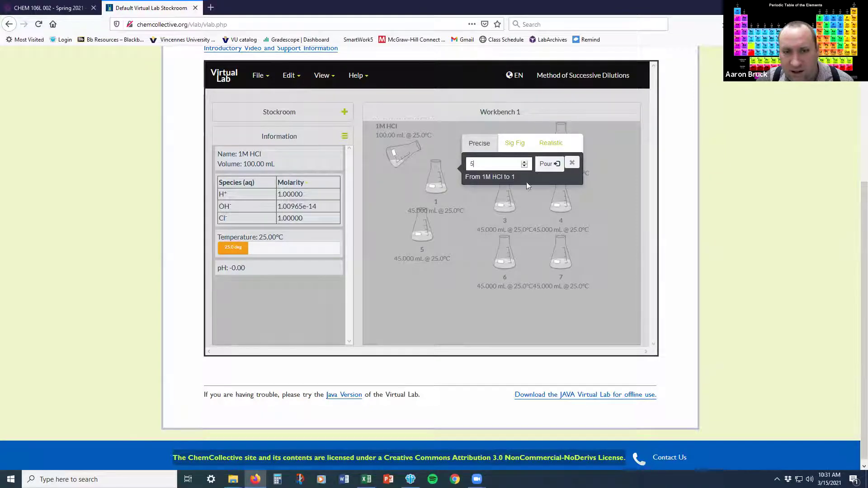
left_click(560, 166)
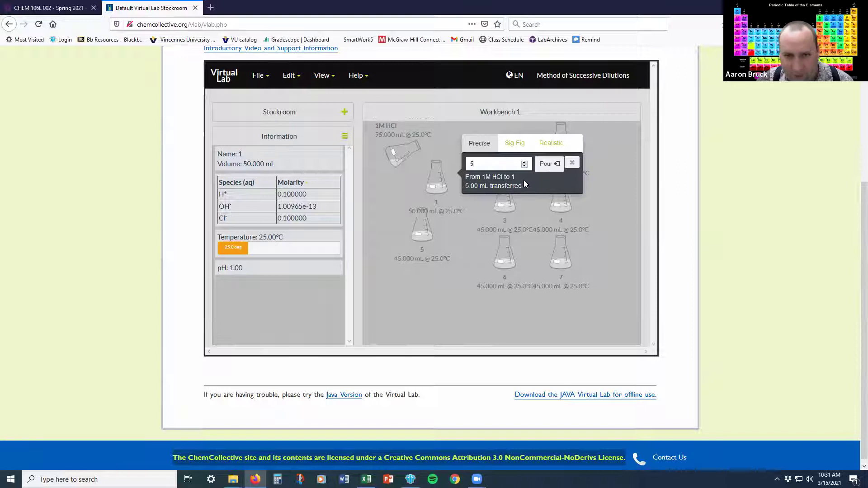
left_click_drag(443, 183, 456, 151)
Remove the 1M HCl from the workbench and move flask 1 back to the upper-left corner.
right_click(402, 147)
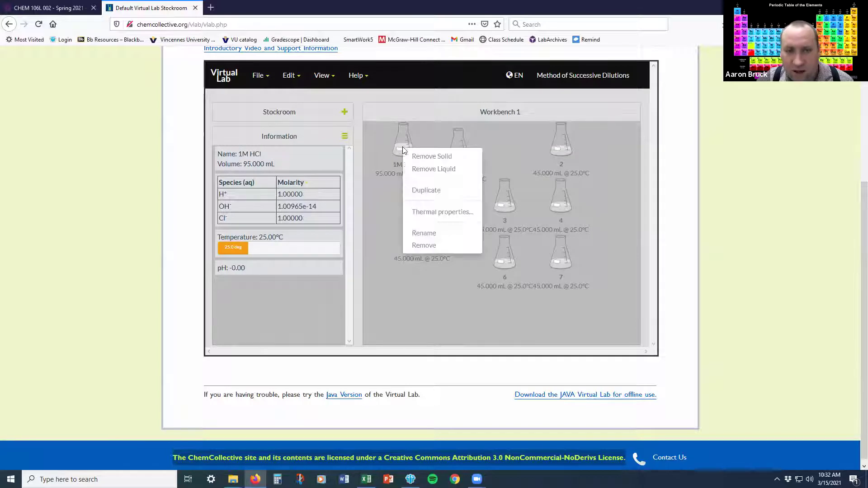
left_click(424, 245)
left_click_drag(458, 154, 391, 154)
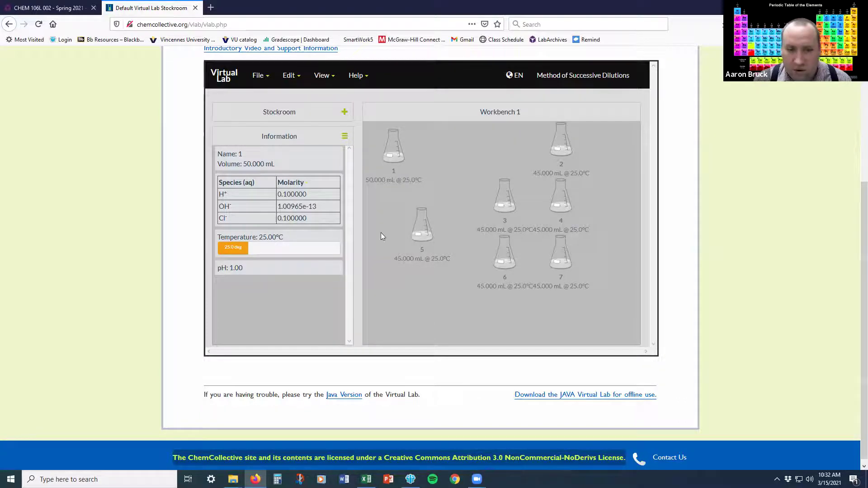
Switch to the Excel workbook and calculate [H3O+] for acid dilution 1 in cell B5 with =5*1.00/50.
left_click(366, 479)
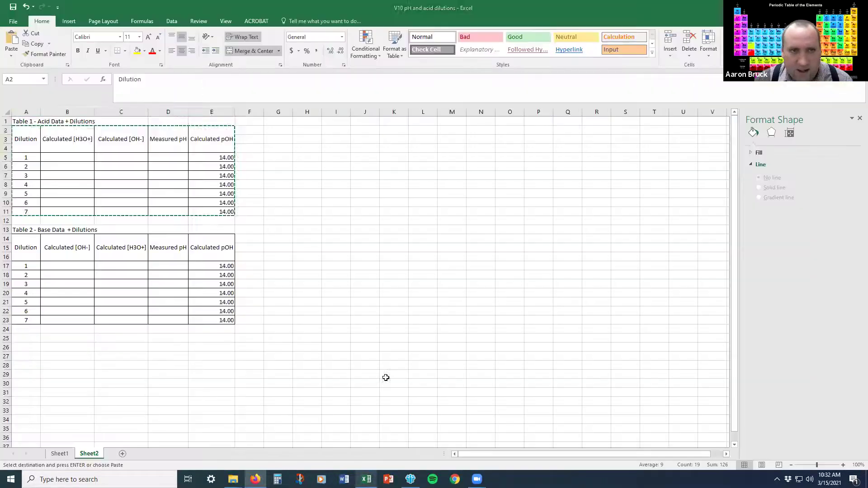
left_click(64, 156)
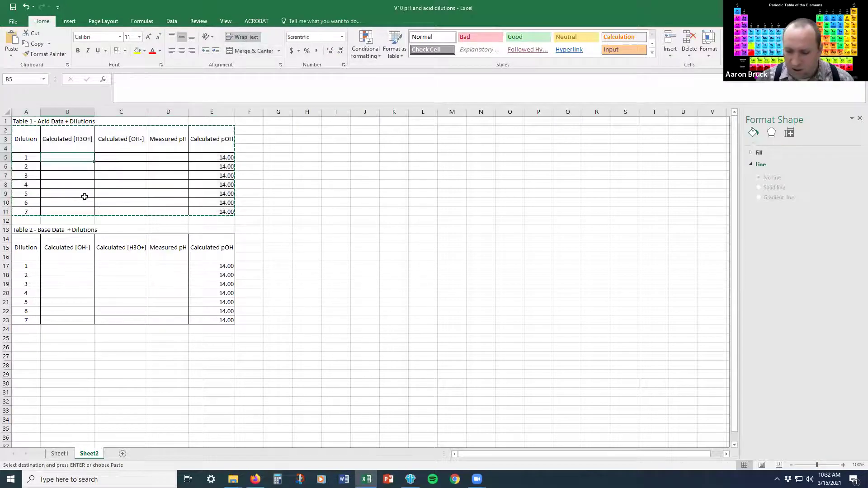
key("Escape")
type("=5*")
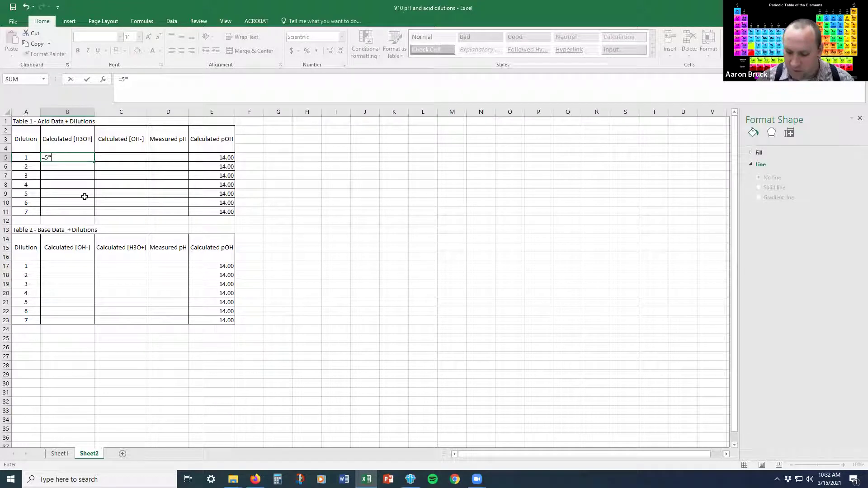
type("1.00/50")
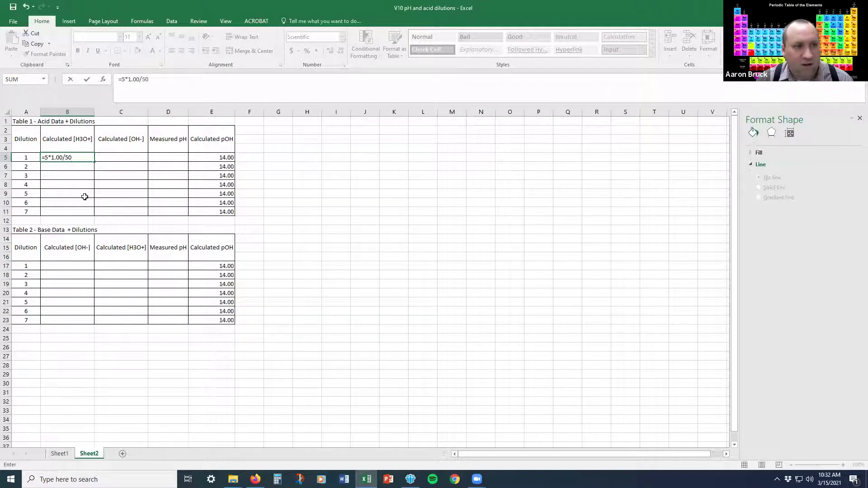
key("Return")
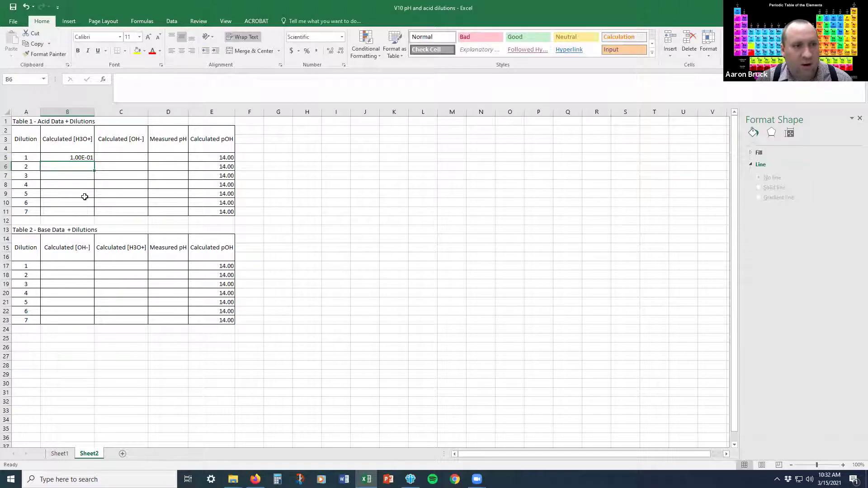
left_click(87, 156)
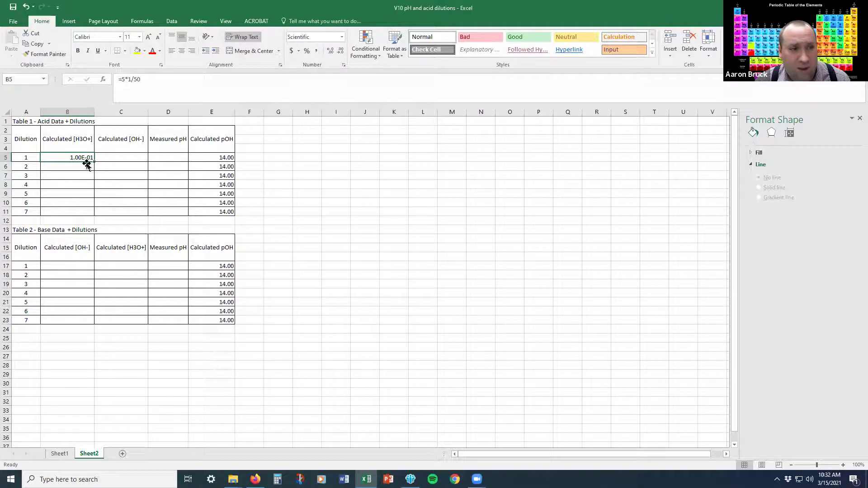
Check flask 1's ion molarities in the virtual lab, and calculate [OH-] for acid dilution 1 in cell C5 with =1E-14/B5.
key("alt+Tab")
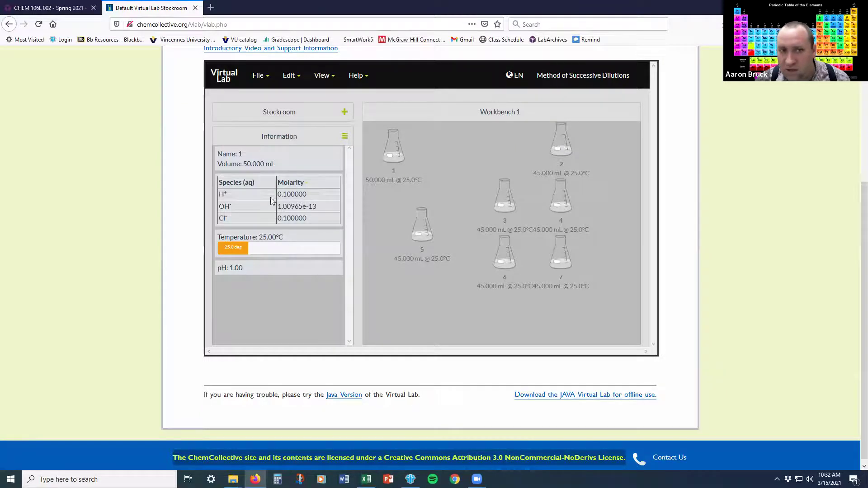
key("alt+Tab")
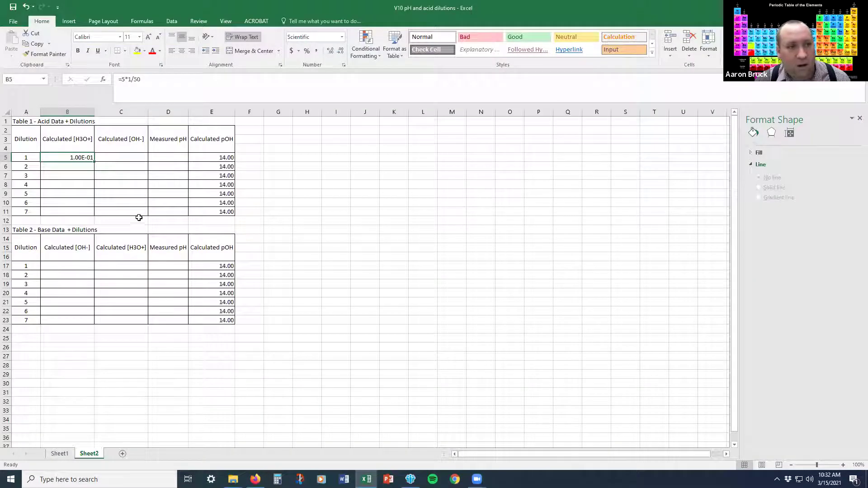
left_click(123, 156)
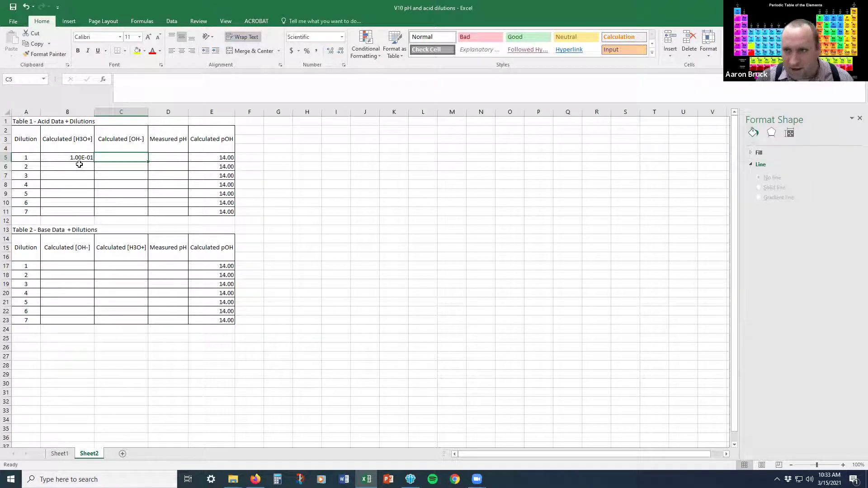
type("=")
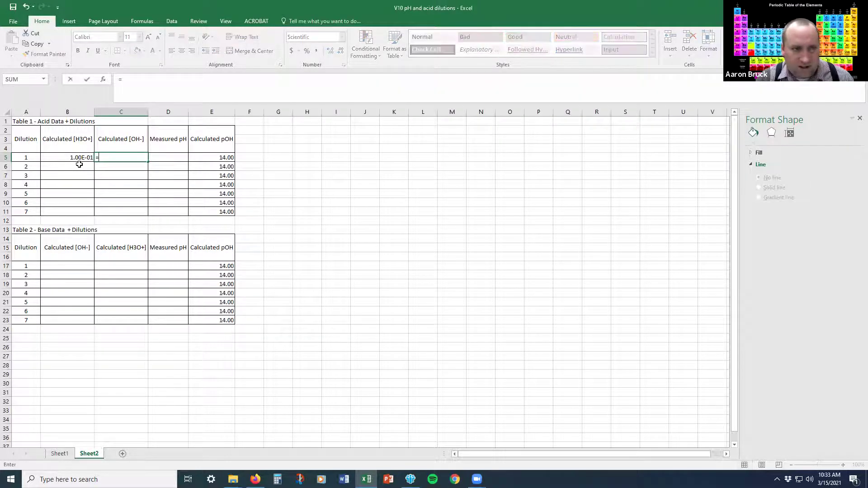
type("1E")
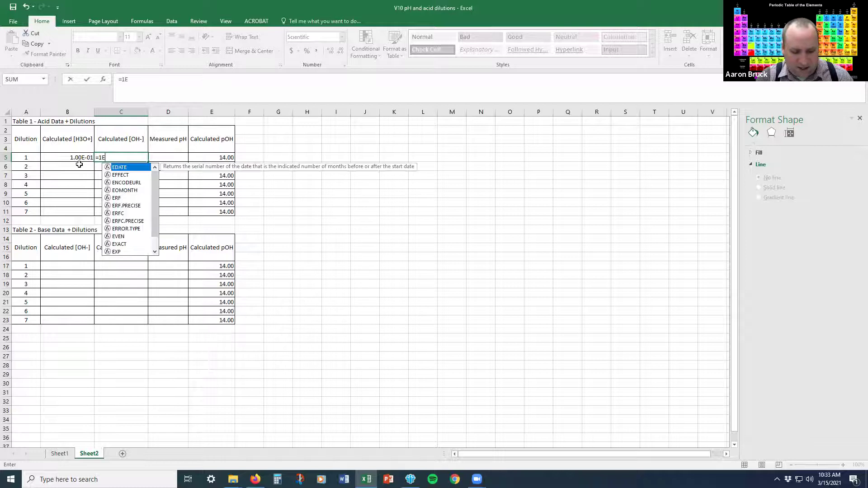
type("-14/")
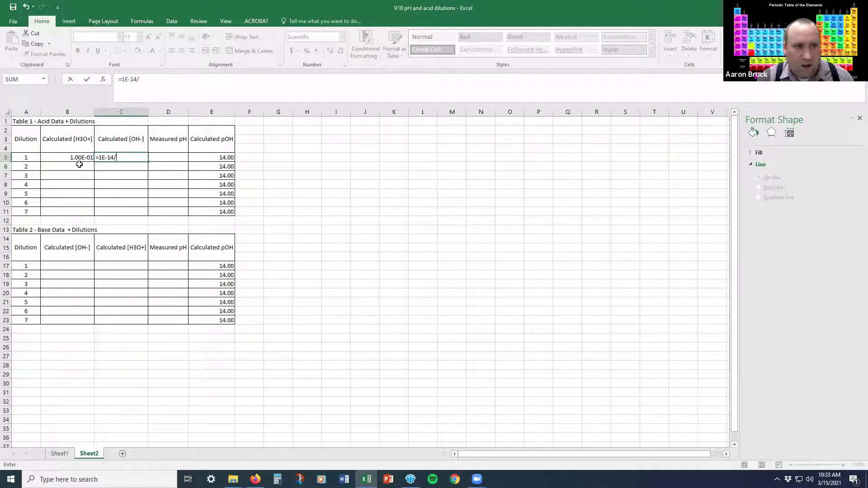
left_click(79, 164)
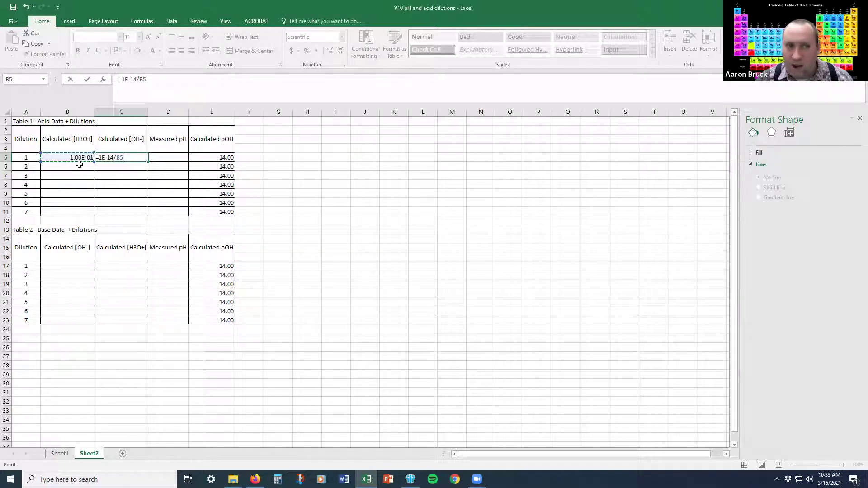
key("Return")
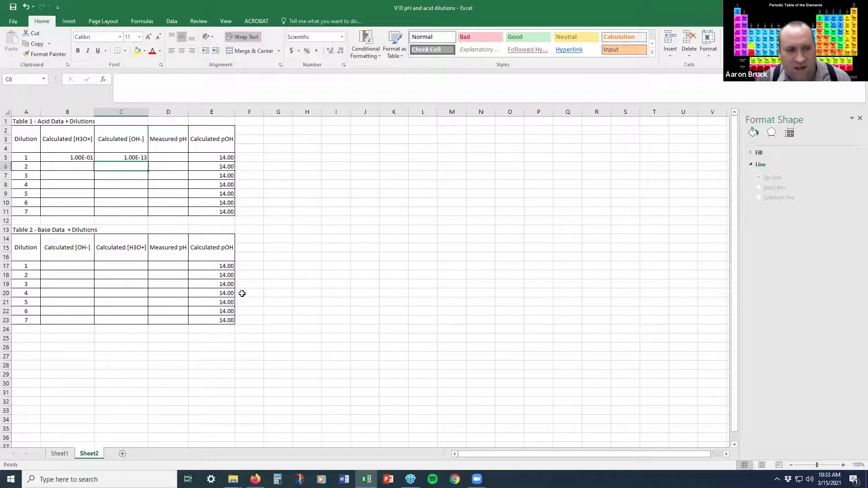
Compare [OH-] with flask 1's information in the virtual lab, and fill the C5 formula down through C11 in the workbook.
key("alt+Tab")
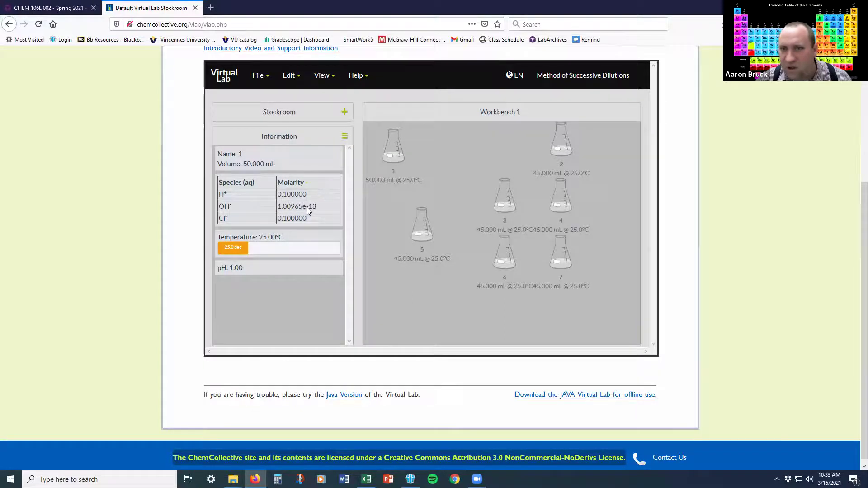
key("alt+Tab")
left_click(143, 157)
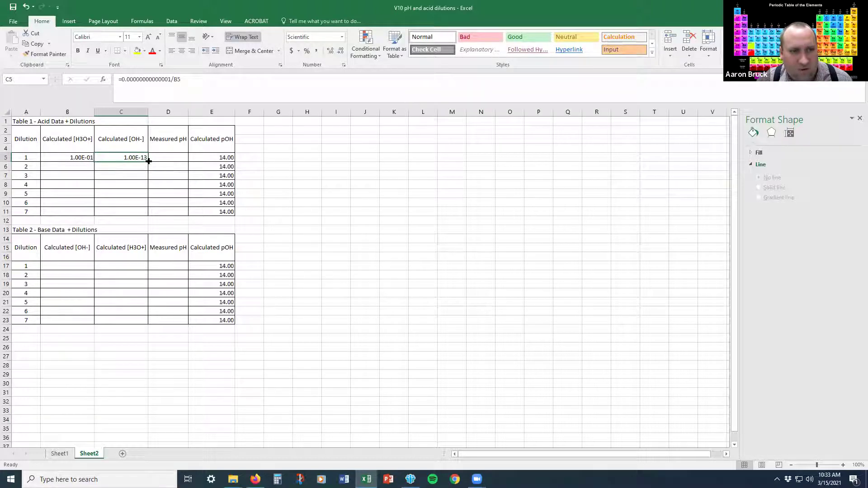
left_click_drag(147, 161, 149, 213)
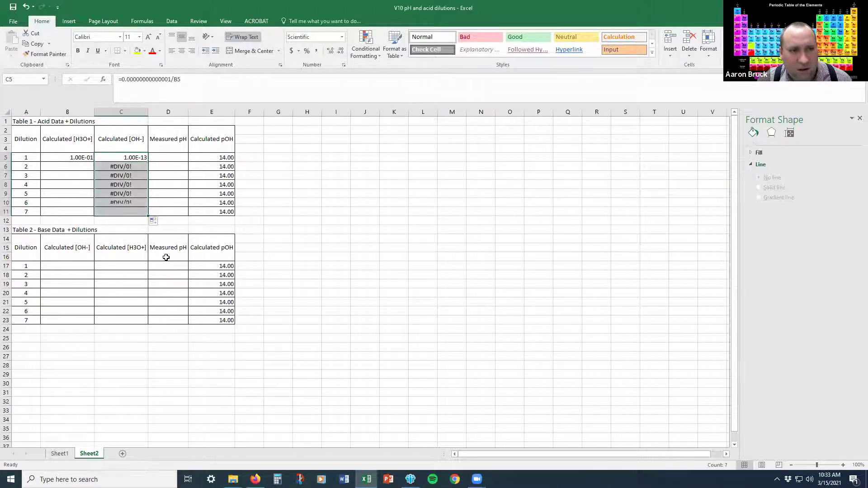
Look up flask 1's pH in the virtual lab and record 1.00 as the measured pH in cell D5.
left_click(162, 159)
key("alt+Tab")
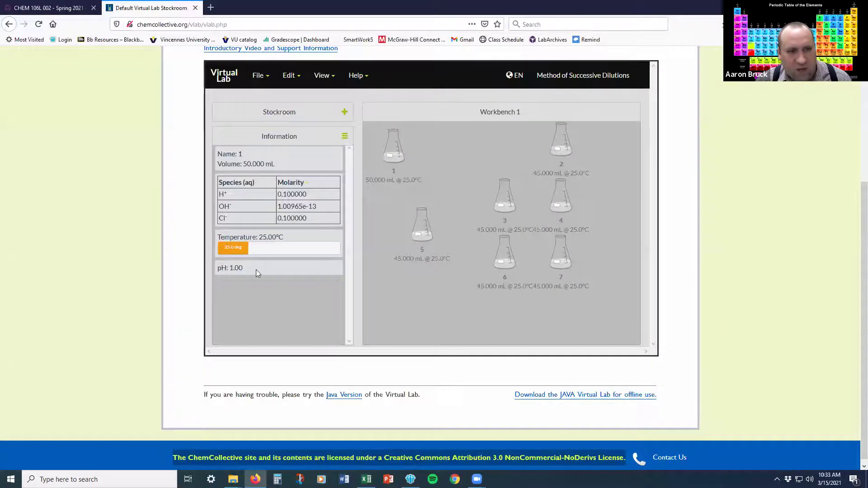
key("alt+Tab")
type("1.00")
key("Return")
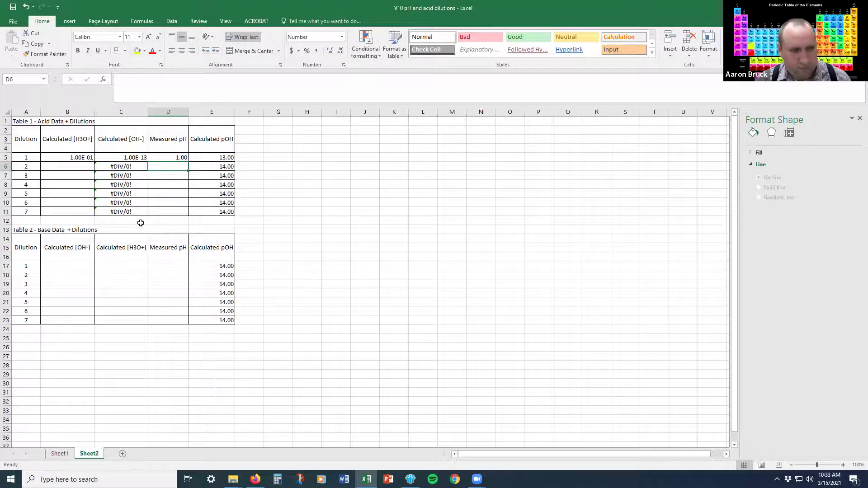
Switch to the virtual lab, pour 5 mL from flask 1 into flask 2 using precise transfer, and separate the two flasks.
key("alt+Tab")
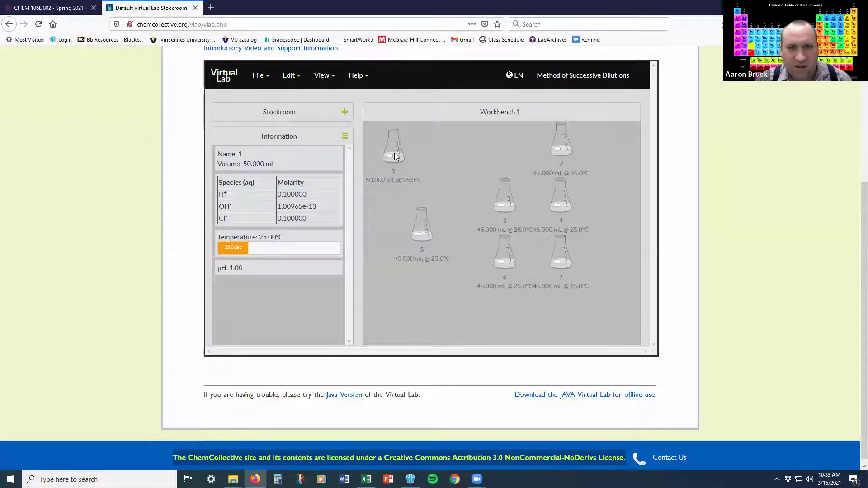
left_click_drag(392, 156, 561, 156)
left_click(565, 249)
key("Return")
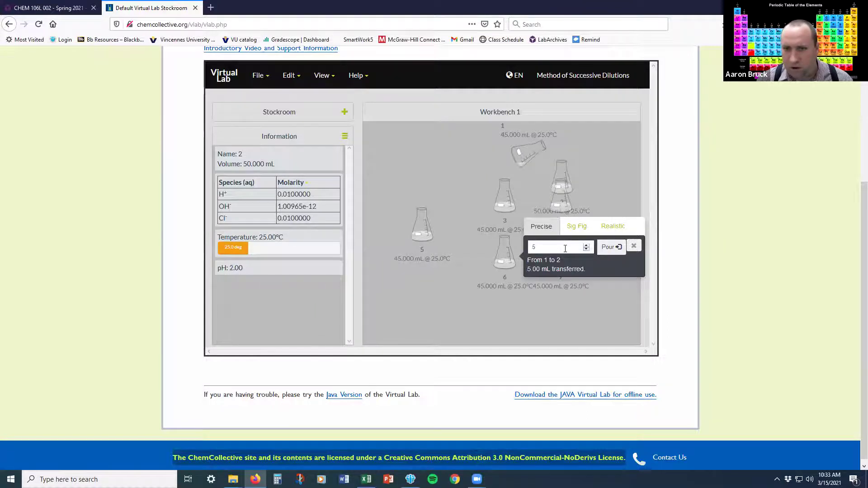
left_click(635, 249)
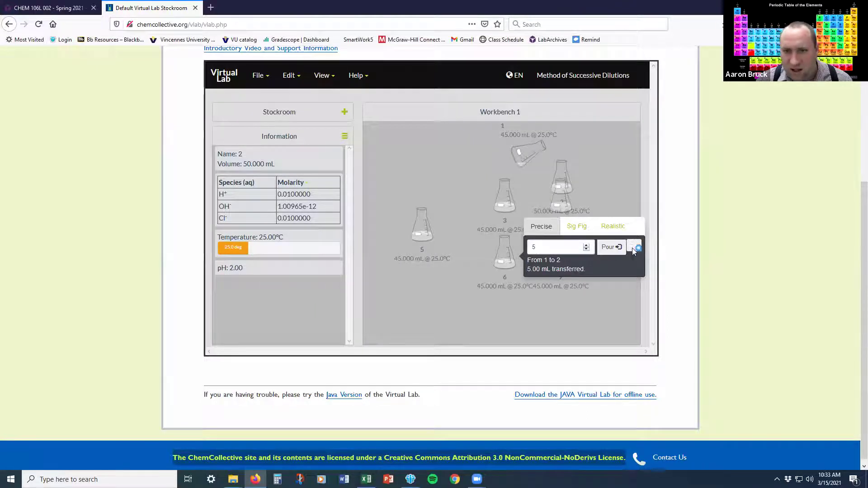
left_click_drag(531, 142, 421, 136)
left_click_drag(572, 187, 539, 149)
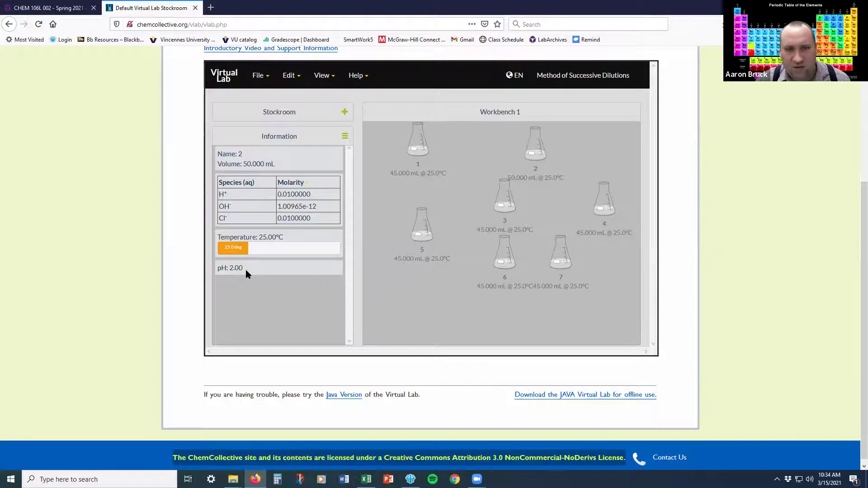
Switch to the Excel workbook and calculate [H3O+] for acid dilution 2 in cell B6 with =5*B5/50.
key("alt+Tab")
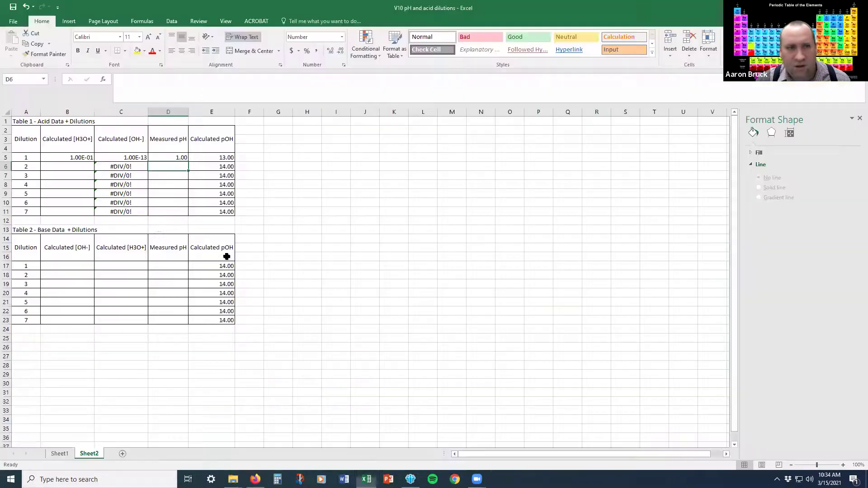
left_click(84, 167)
type("=")
left_click(68, 159)
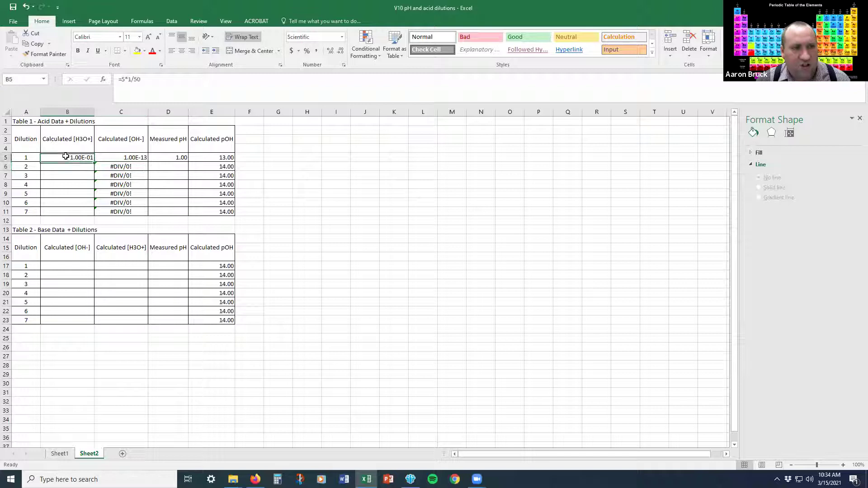
key("Escape")
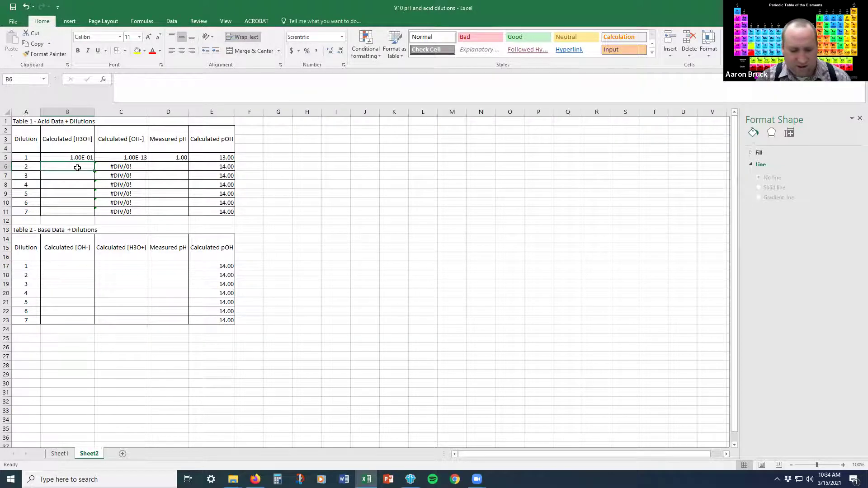
type("=5")
key("Up")
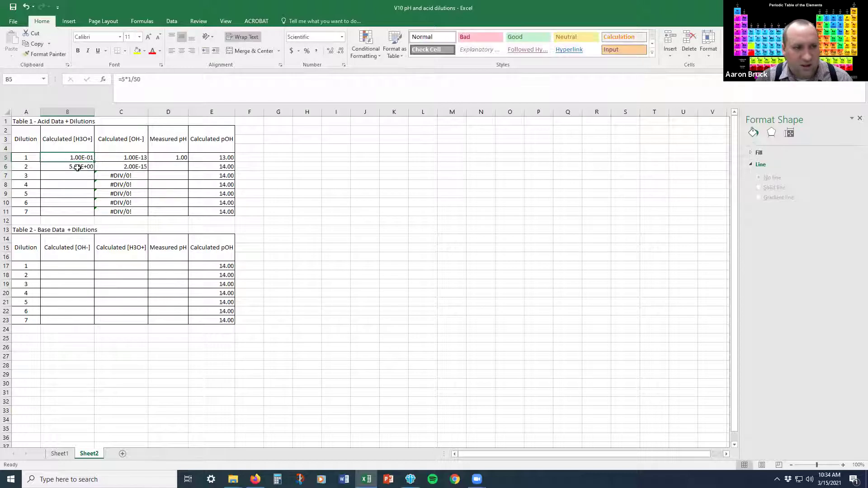
left_click(78, 167)
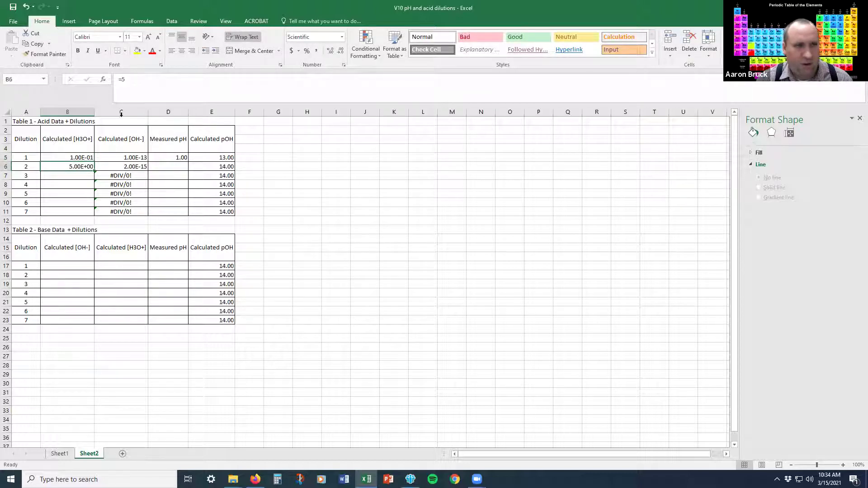
left_click(137, 79)
type("*")
left_click(73, 157)
type("/50")
key("Return")
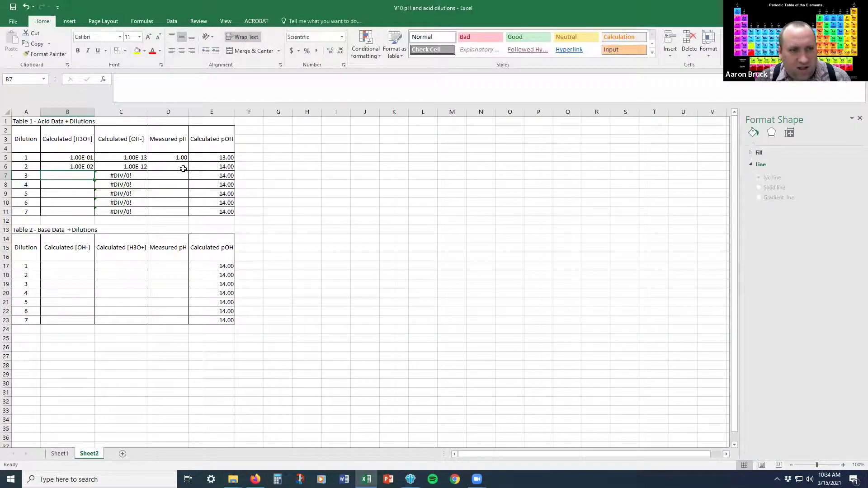
Record 2 as the measured pH for acid dilution 2 in cell D6.
left_click(183, 168)
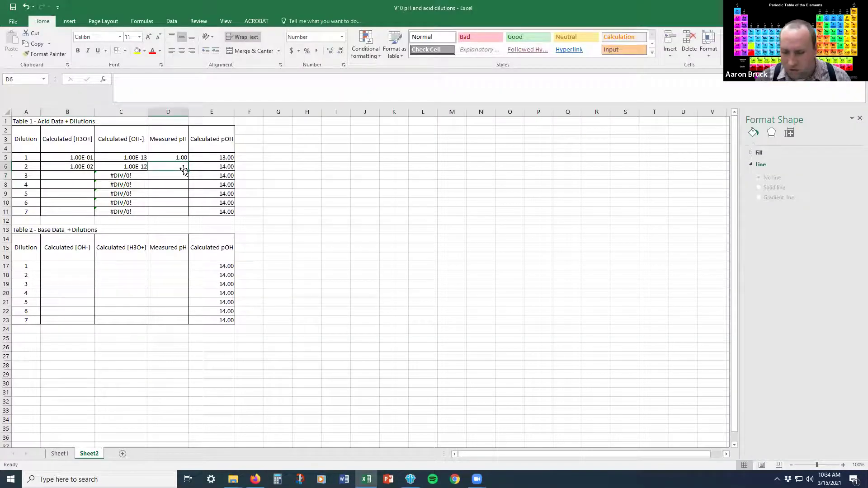
type("2")
key("Return")
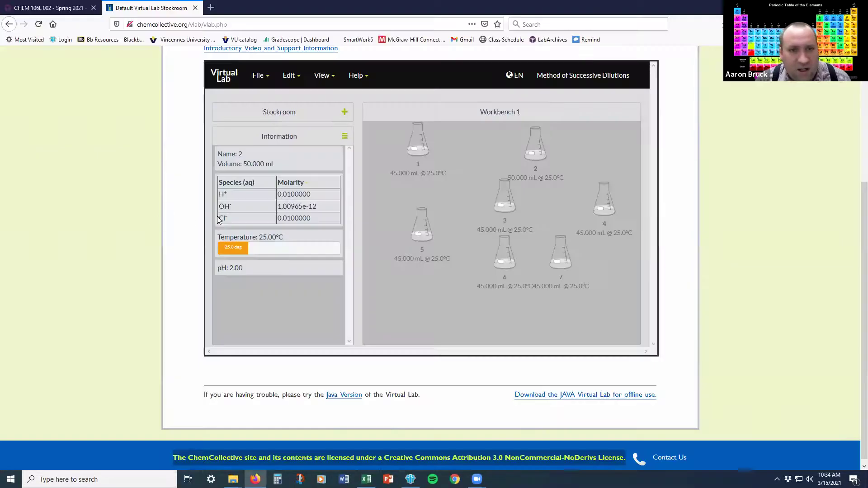
Switch to the virtual lab and pour 5 mL from flask 2 into flask 3 using precise transfer.
key("alt+Tab")
left_click_drag(534, 145, 506, 212)
type("5")
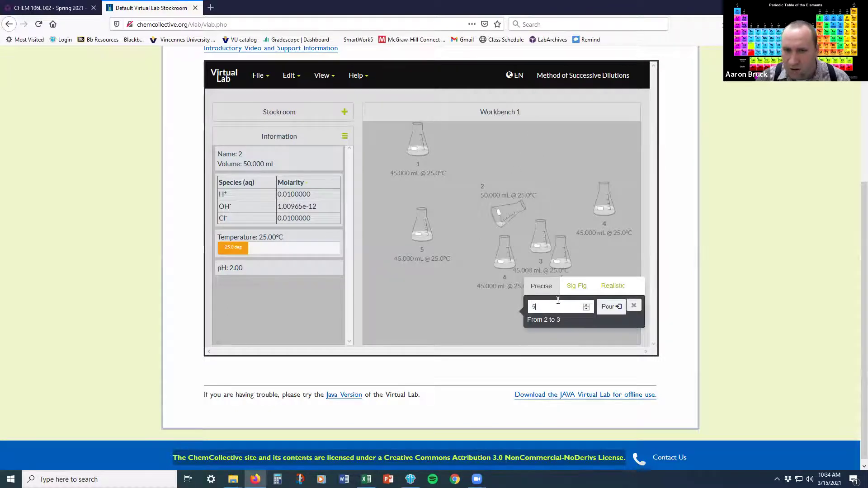
key("Return")
Move flask 7 out of the way and pour 5 mL from flask 3 into flask 4 using precise transfer.
left_click_drag(560, 248, 591, 306)
left_click_drag(593, 197, 592, 198)
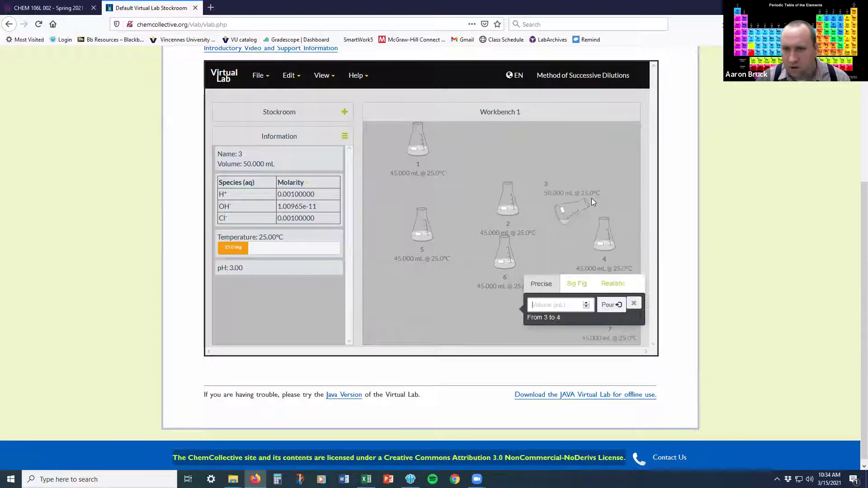
type("5")
key("Return")
Pour 5 mL from flask 4 into flask 5 using precise transfer, then separate the two flasks.
left_click_drag(606, 247, 422, 231)
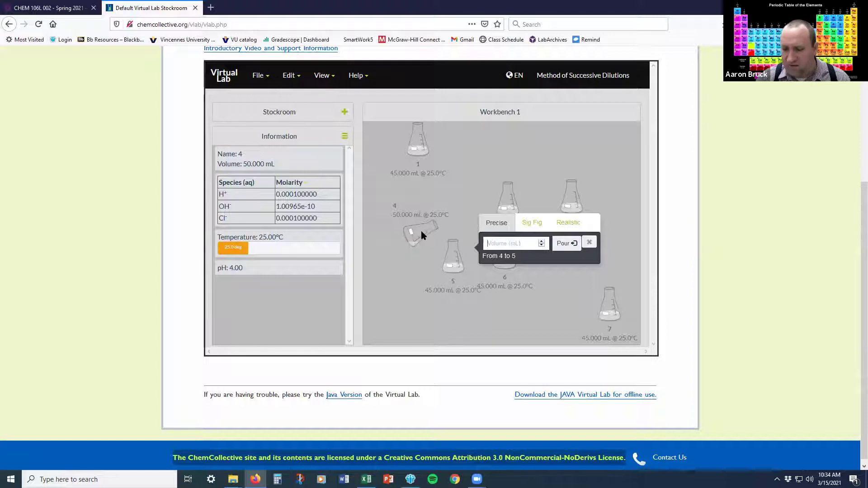
type("5")
key("Return")
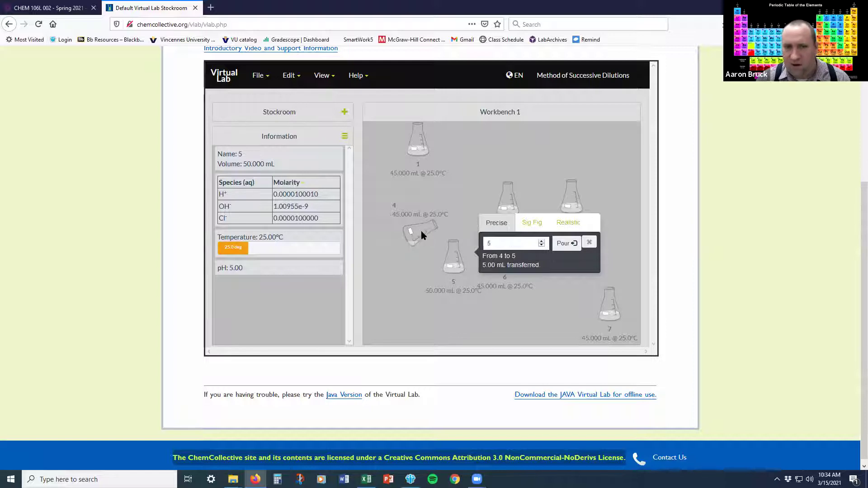
left_click(589, 243)
Review the remaining acid dilution and Part 2 base dilution instructions in the LabArchives procedures alongside the workbook's two data tables.
key("alt+Tab")
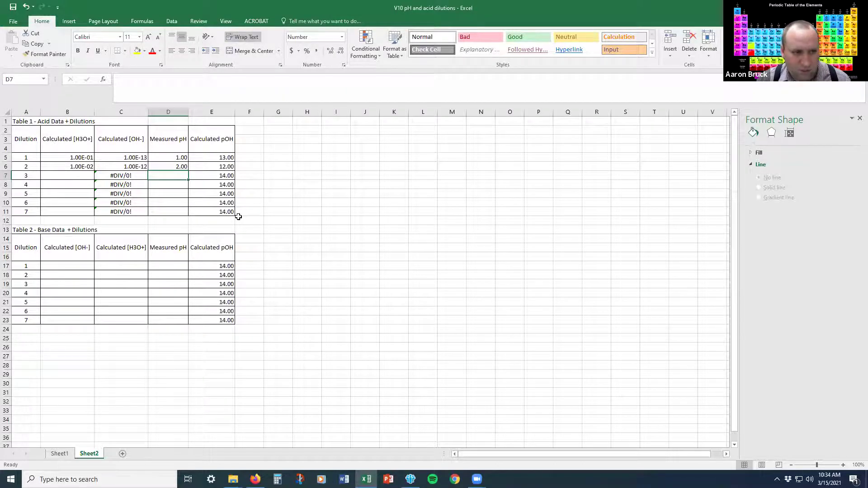
key("alt+Tab")
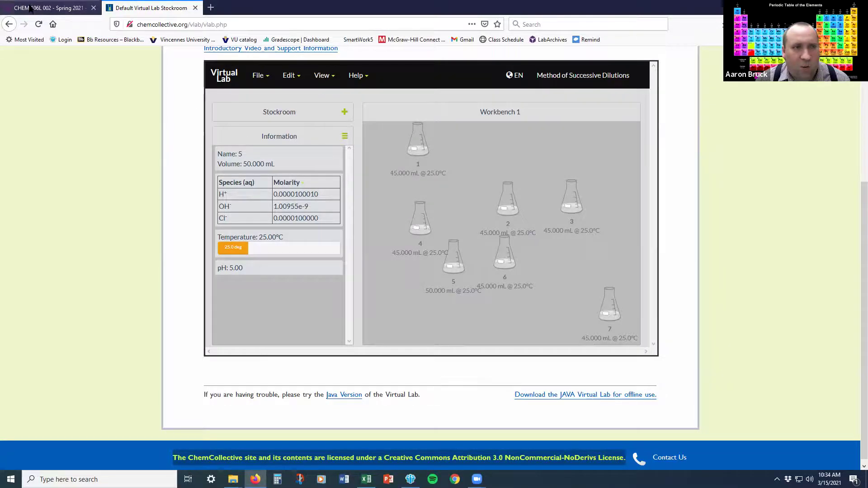
left_click(46, 8)
scroll(235, 266, "down", 3)
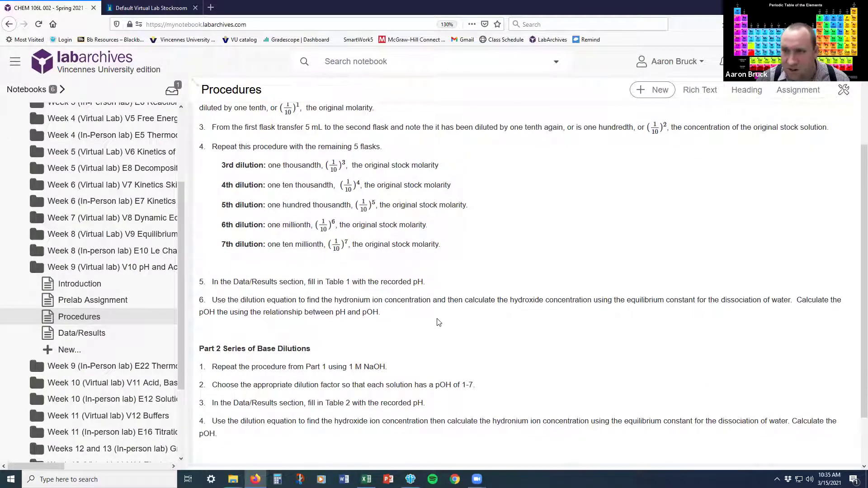
key("alt+Tab")
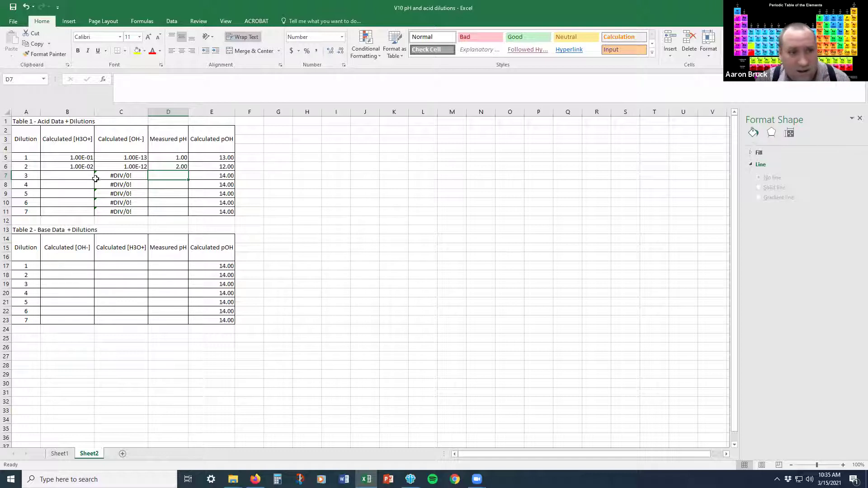
scroll(89, 181, "down", 1)
scroll(87, 178, "up", 1)
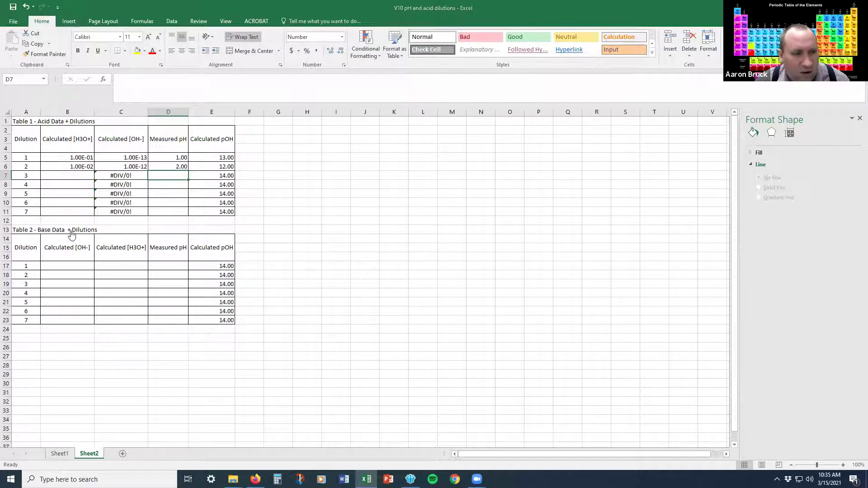
key("alt+Tab")
scroll(250, 316, "down", 2)
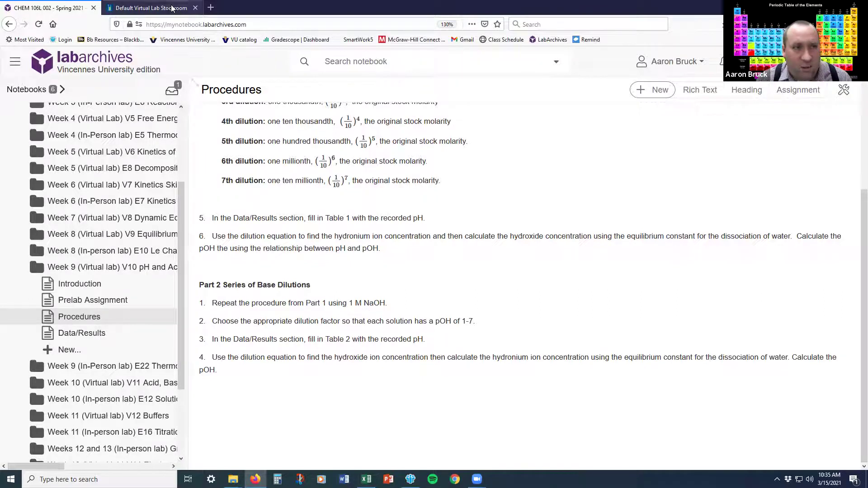
Switch to the virtual lab and clear all the acid dilution flasks from the workbench.
left_click(149, 8)
right_click(445, 271)
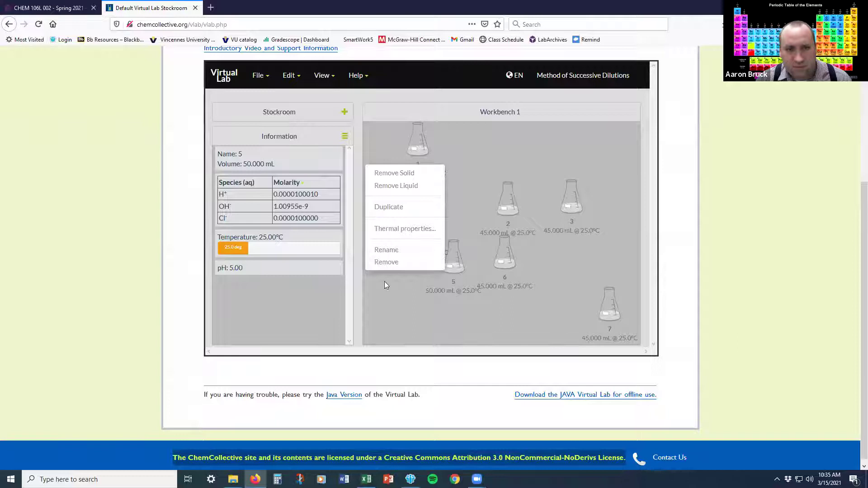
left_click(289, 75)
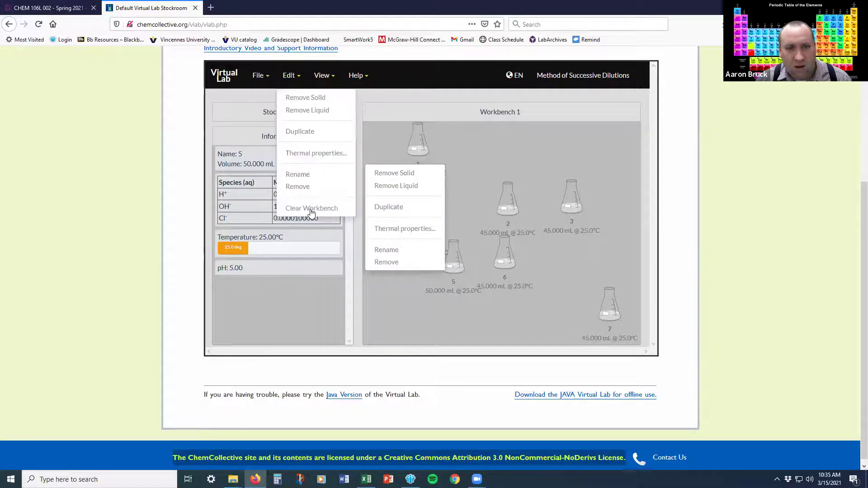
left_click(309, 208)
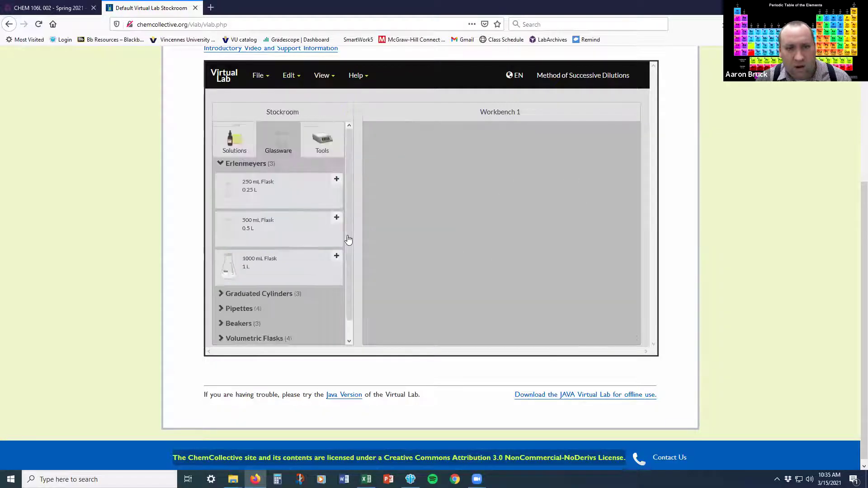
Add the 3.0 L distilled water carboy and the 1M NaOH solution from the stockroom to the workbench.
left_click(237, 152)
double_click(247, 174)
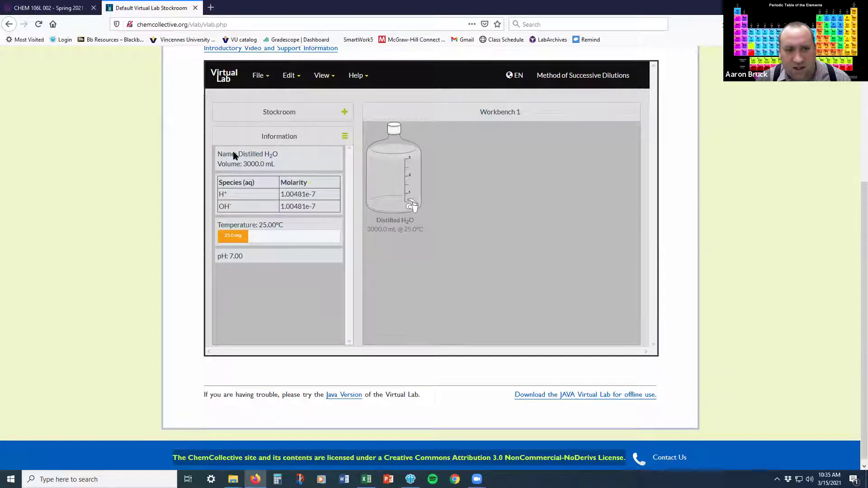
left_click(247, 116)
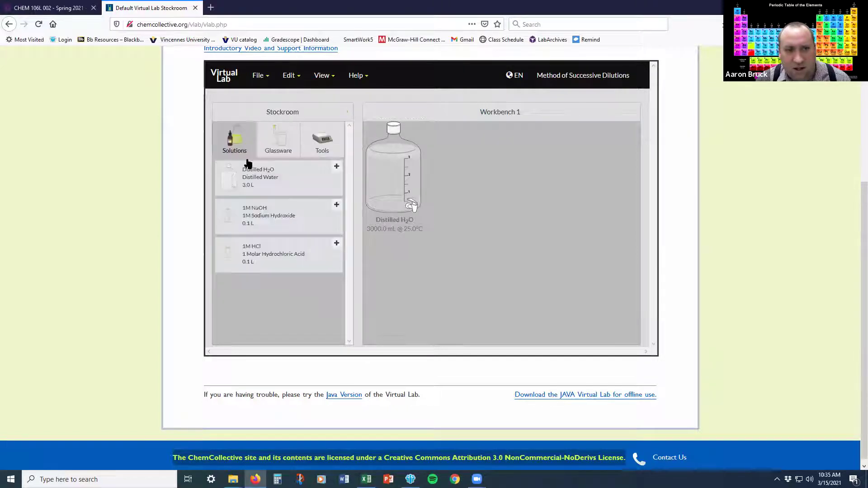
double_click(271, 219)
Add an empty 250 mL Erlenmeyer flask from the stockroom glassware and place it apart from the NaOH flask.
left_click(273, 115)
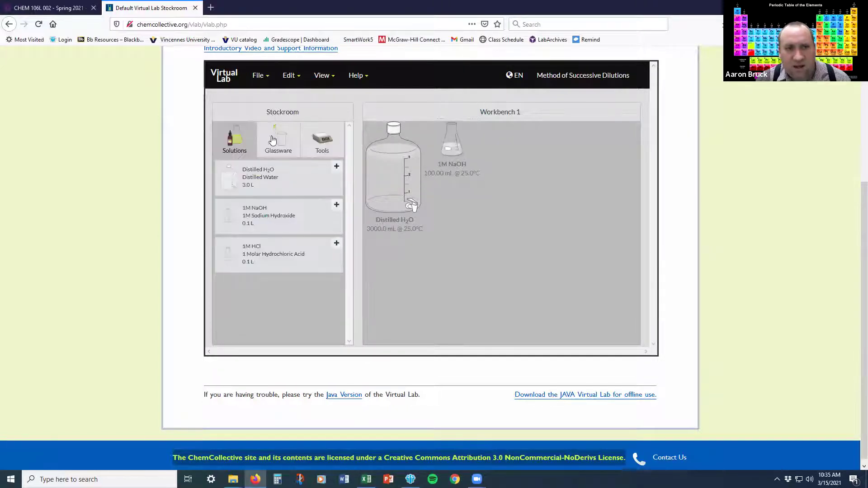
left_click(277, 150)
left_click(262, 168)
double_click(266, 191)
left_click_drag(505, 140, 548, 170)
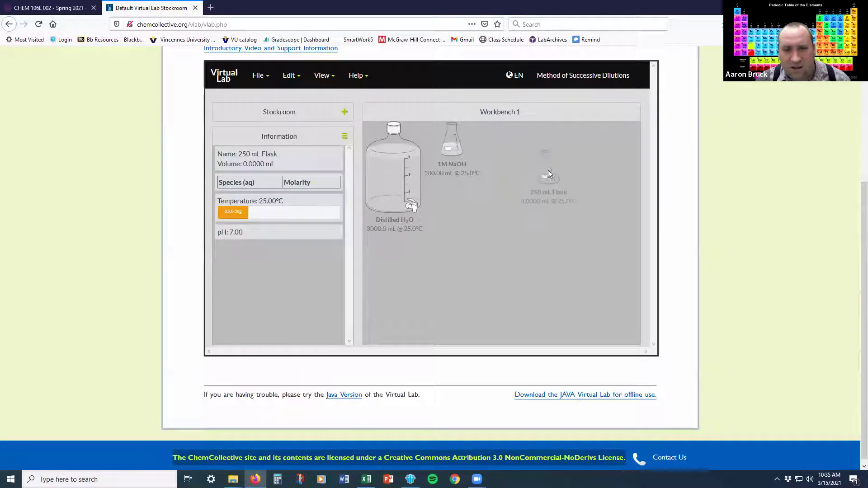
Move the NaOH flask clear and pour 45 mL of distilled water into the 250 mL flask using precise transfer.
left_click(390, 181)
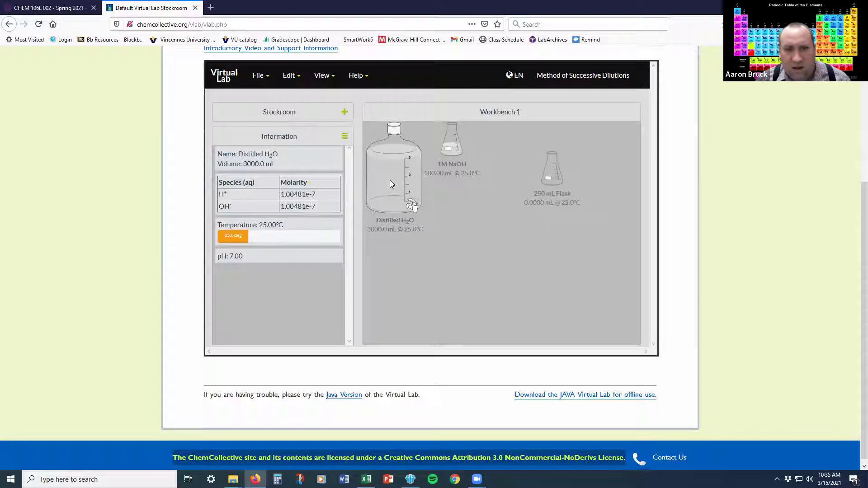
left_click_drag(453, 155, 483, 187)
left_click_drag(391, 189, 556, 183)
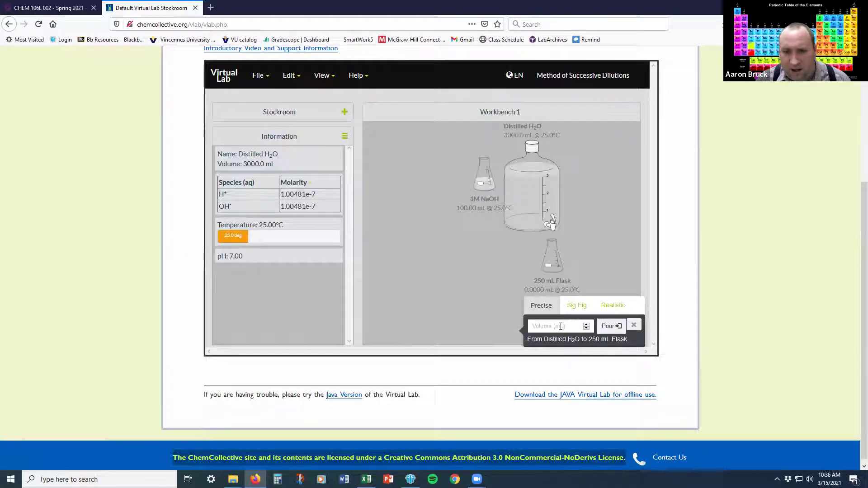
type("45")
key("Return")
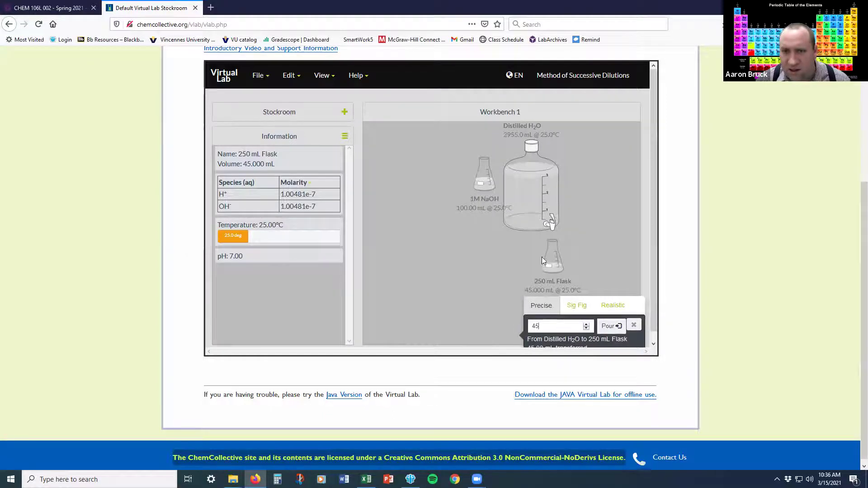
Separate the filled 250 mL flask from the water carboy and duplicate it on the workbench.
left_click_drag(565, 262, 540, 243)
right_click(540, 244)
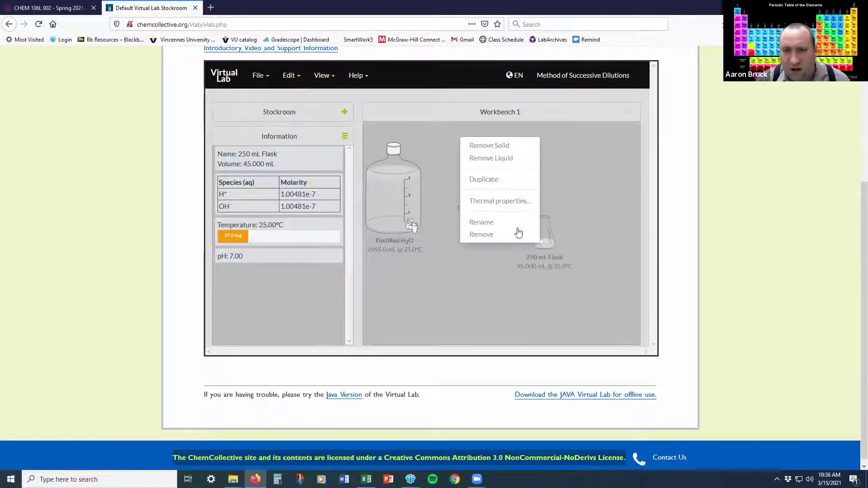
left_click(491, 180)
right_click(545, 243)
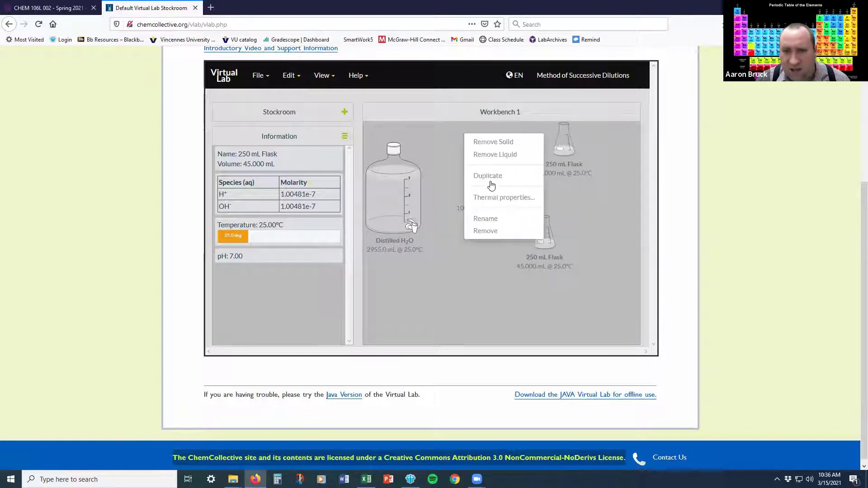
left_click(490, 180)
Remove the distilled water carboy from the workbench to free up space for more flasks.
left_click(393, 178)
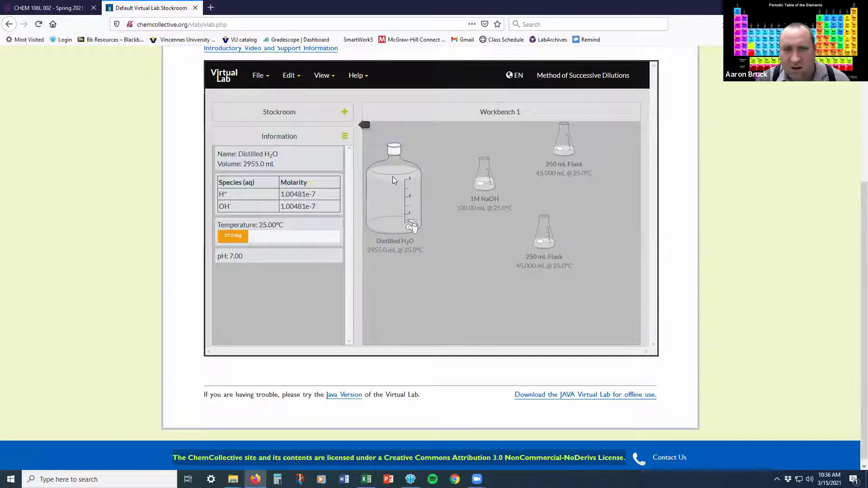
mouse_move(383, 168)
left_mouse_down()
mouse_move(358, 116)
mouse_move(373, 127)
left_mouse_up()
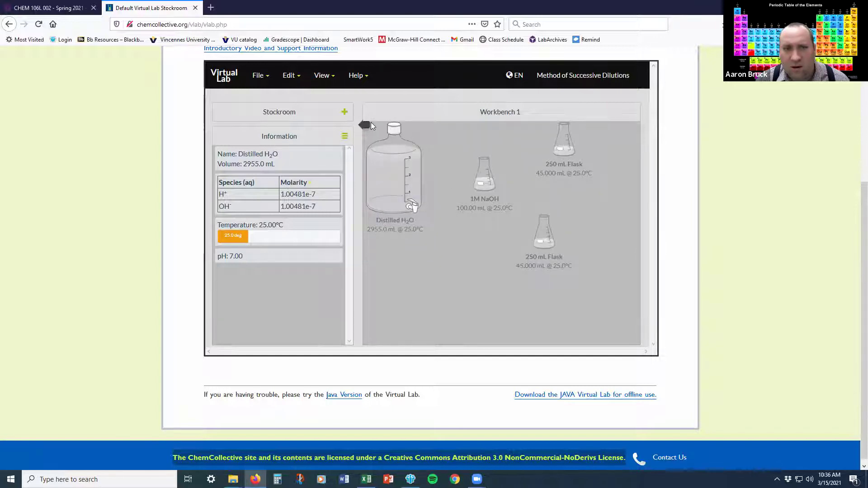
right_click(388, 163)
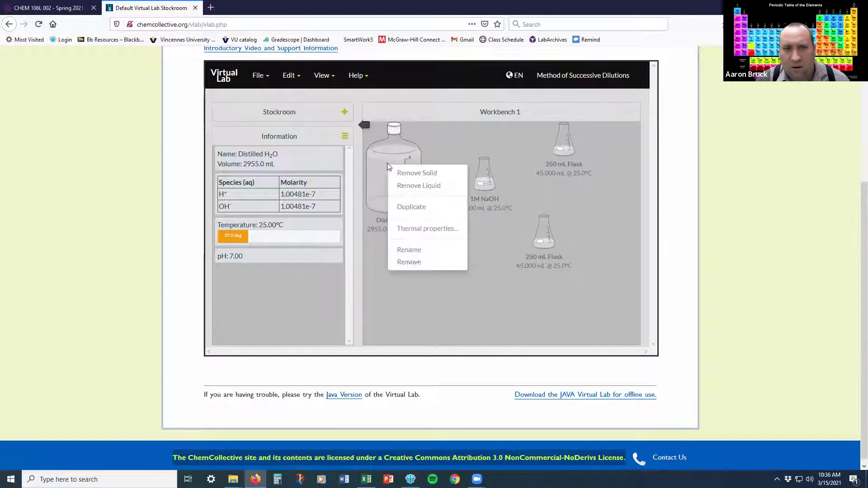
left_click(414, 264)
Duplicate the 45 mL water flask repeatedly until the workbench holds six of them beside the NaOH flask.
right_click(541, 247)
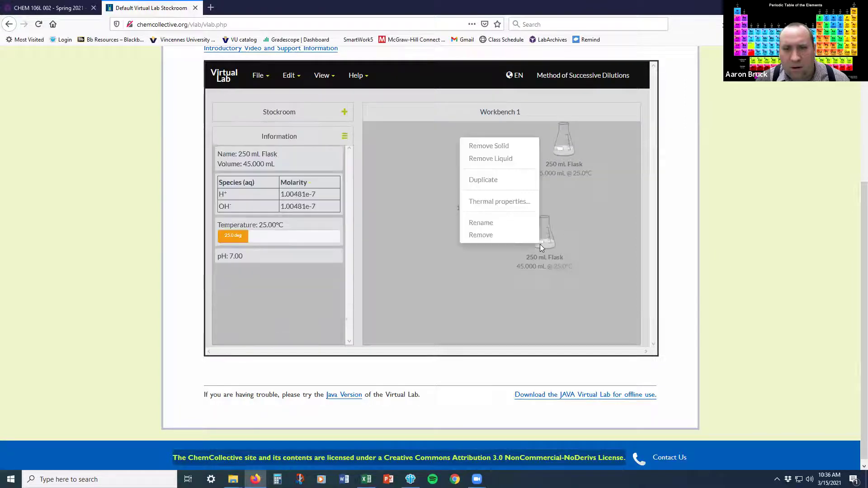
left_click(499, 183)
right_click(530, 228)
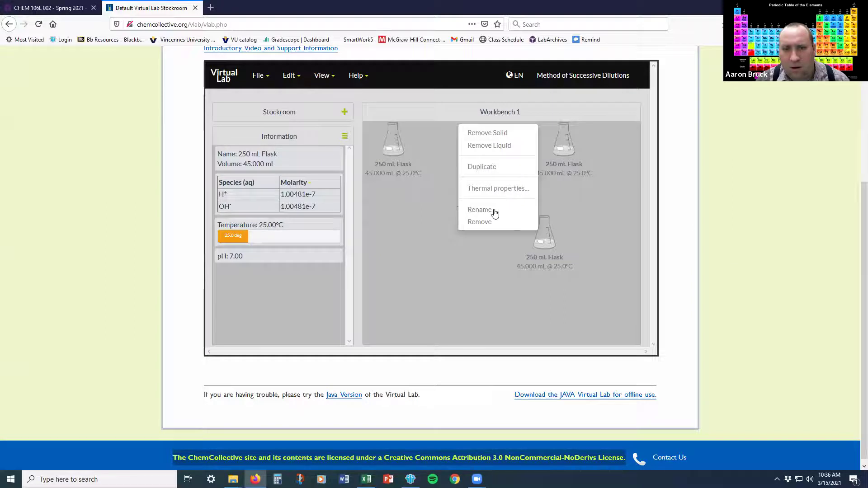
left_click(489, 167)
right_click(543, 239)
left_click(494, 175)
right_click(536, 241)
left_click(494, 177)
right_click(535, 242)
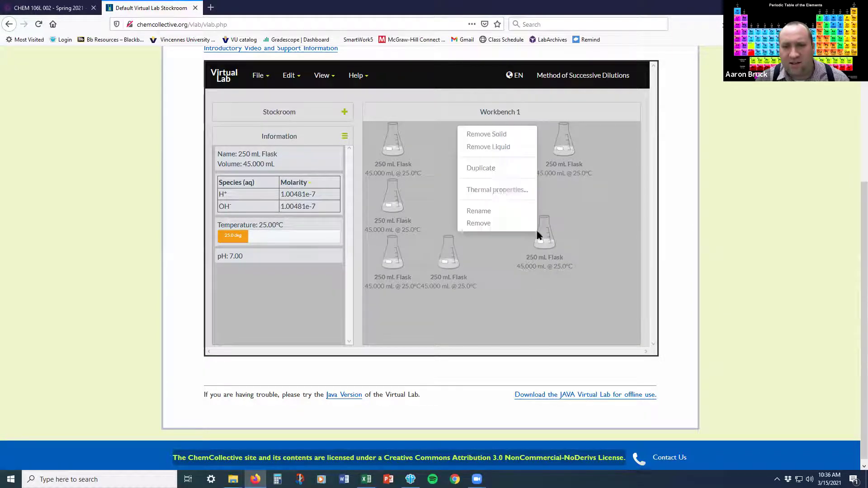
left_click(494, 168)
Rearrange two water flasks into the lower row and duplicate one to make a seventh flask.
left_click_drag(544, 233, 507, 261)
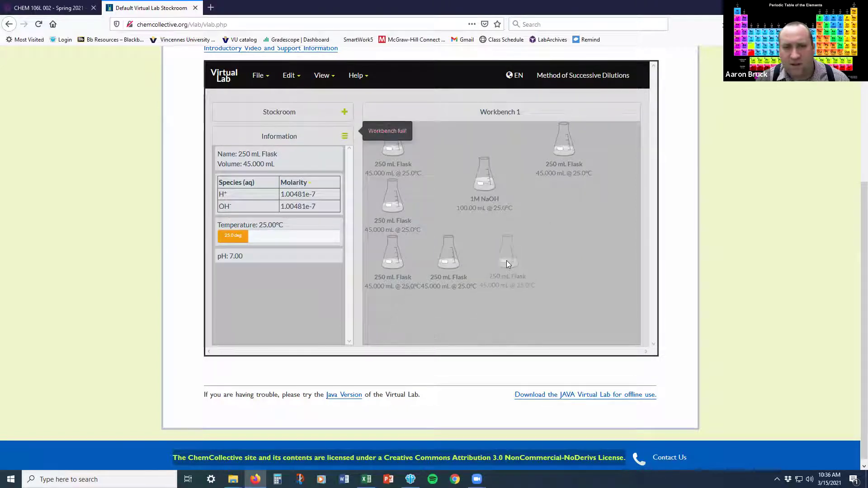
left_click_drag(552, 154, 555, 258)
right_click(566, 257)
left_click(523, 195)
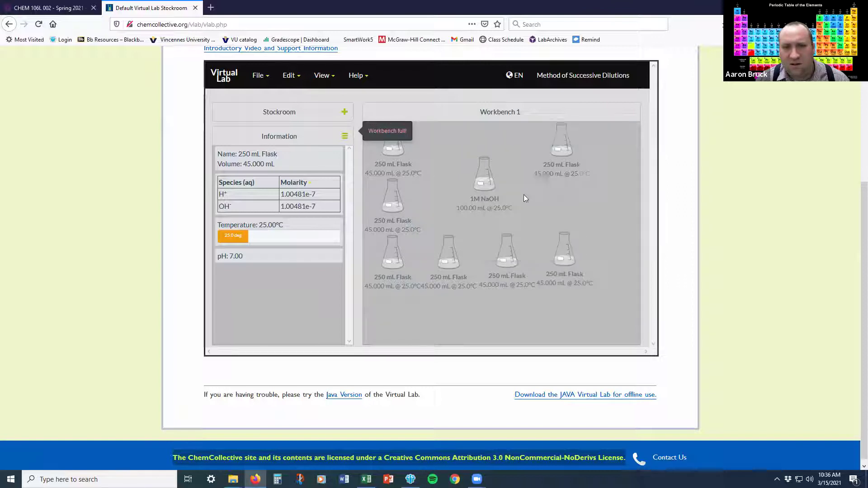
mouse_move(566, 149)
left_mouse_down()
mouse_move(568, 187)
mouse_move(567, 149)
left_mouse_up()
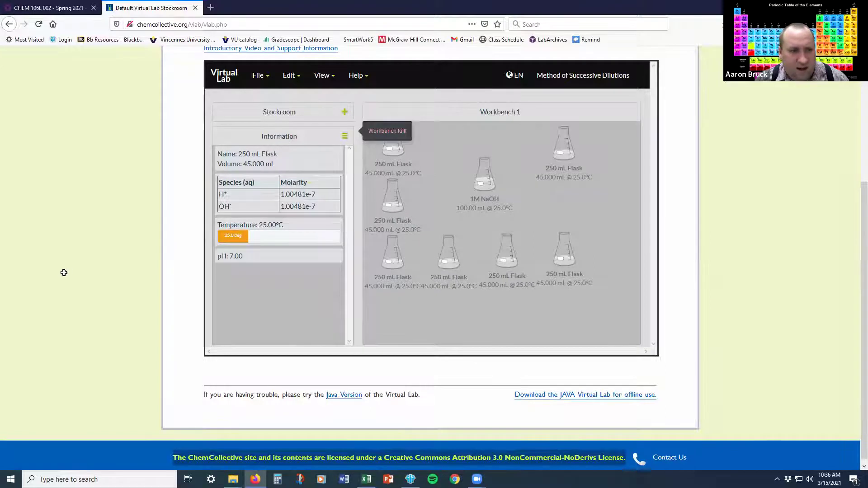
Examine the V10 Data/Results page in LabArchives, including the acid and base tables, graph instructions and results questions.
key("alt+Tab")
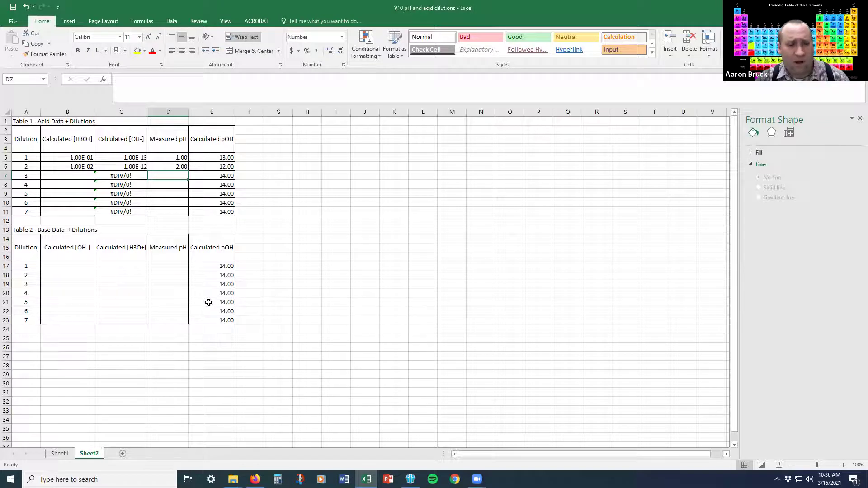
mouse_move(366, 478)
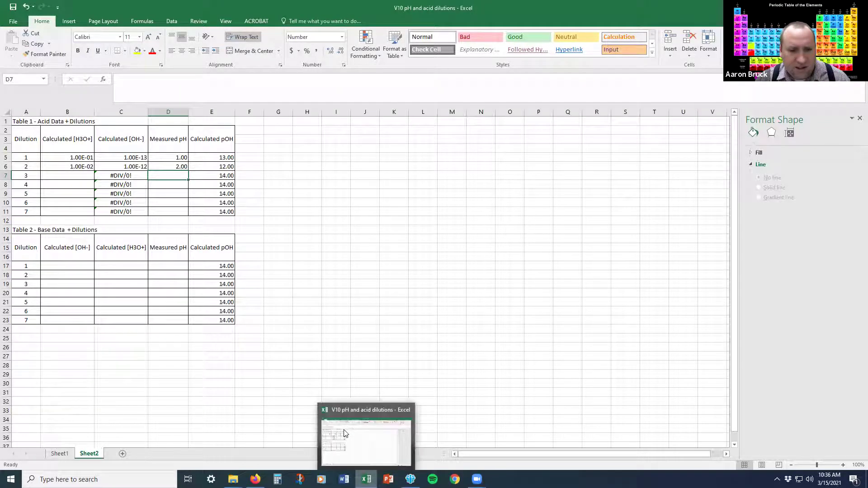
left_click(256, 479)
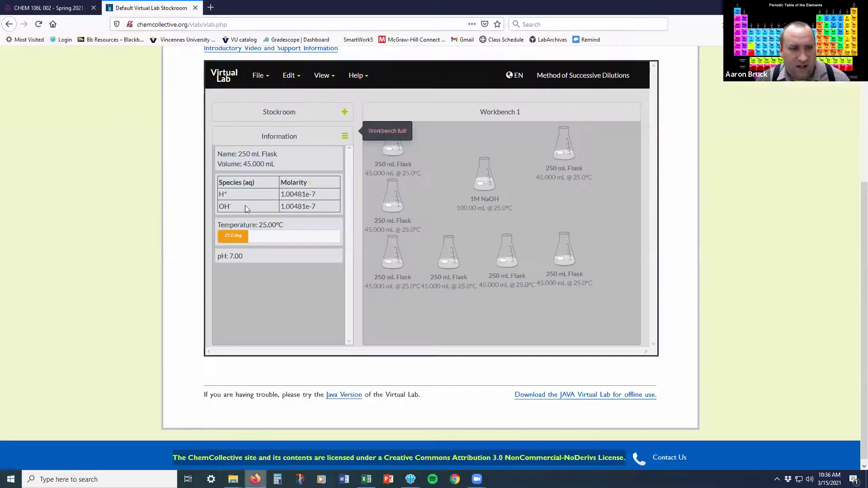
left_click(59, 8)
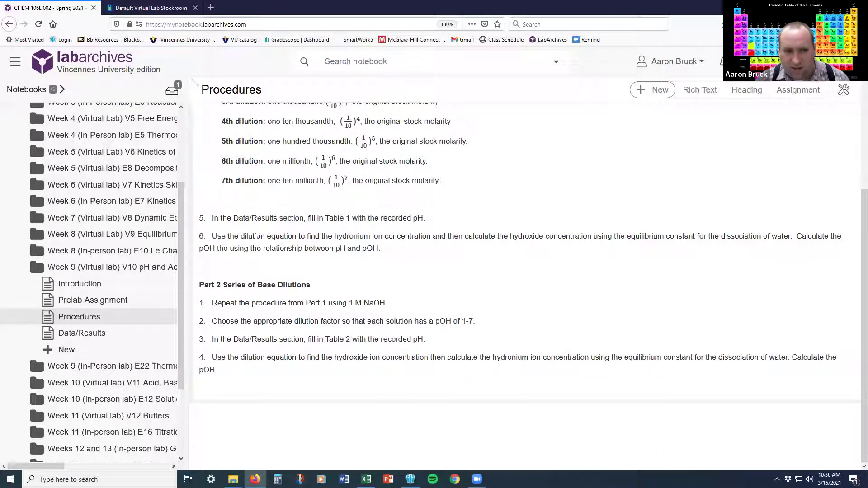
left_click(81, 332)
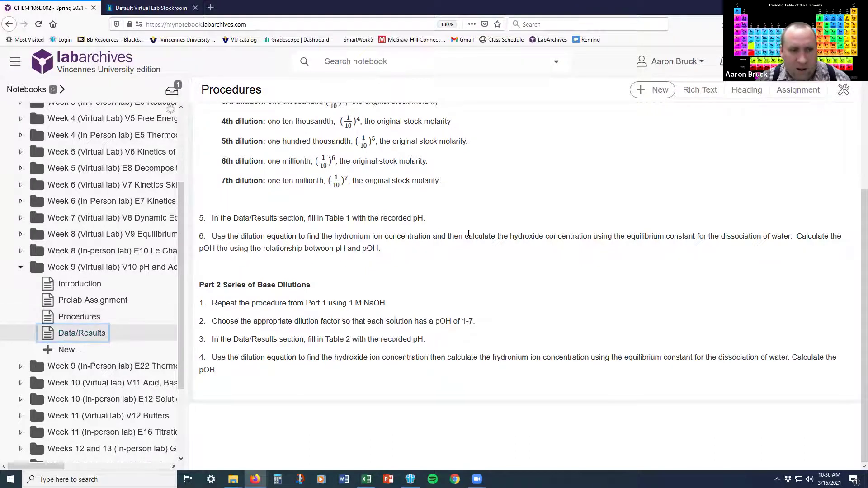
scroll(514, 265, "down", 5)
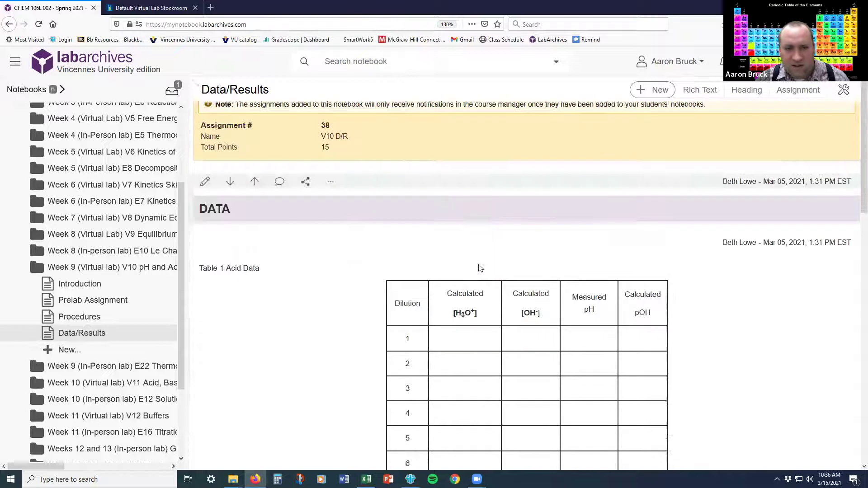
scroll(495, 266, "up", 3)
scroll(484, 256, "down", 3)
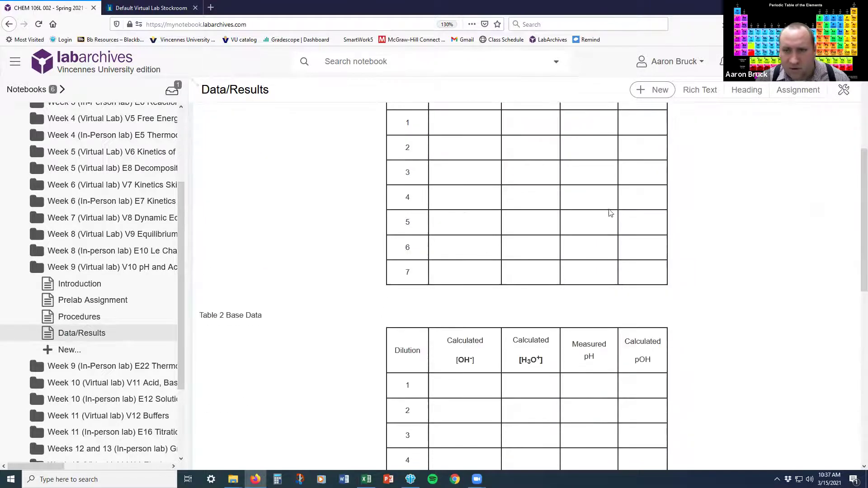
scroll(520, 283, "down", 8)
scroll(373, 164, "up", 2)
scroll(320, 223, "down", 4)
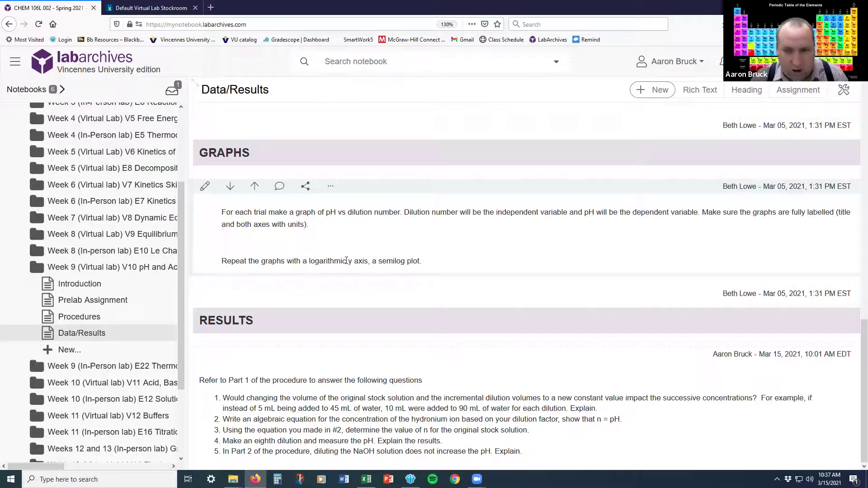
Switch to the Excel workbook and fill Table 1's Calculated [H3O+] and Measured pH series down through dilution 7.
key("alt+Tab")
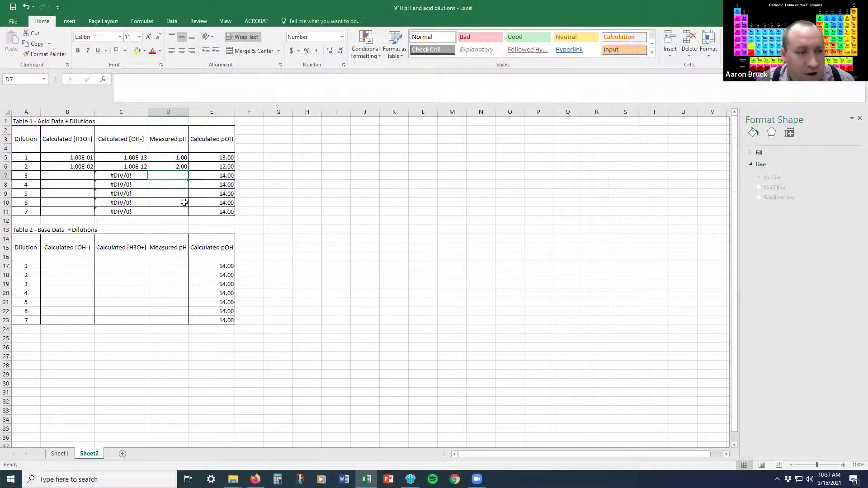
left_click_drag(82, 154, 92, 215)
left_click(90, 167)
left_click(182, 166)
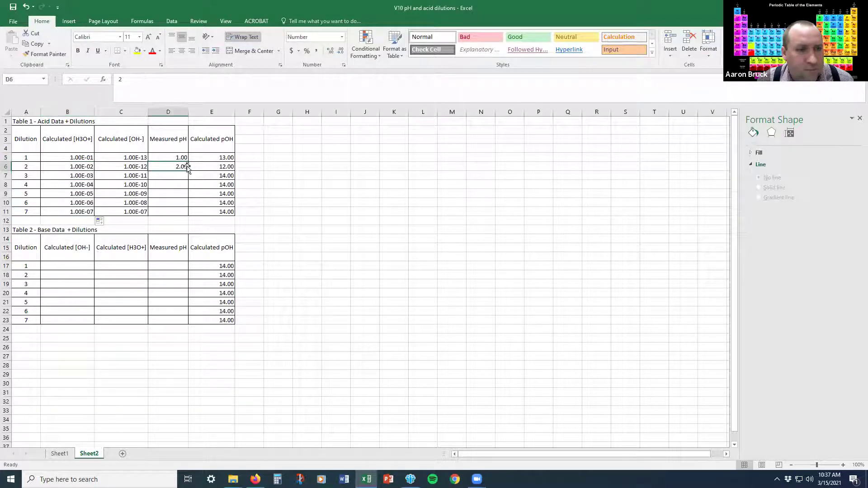
left_click_drag(178, 159, 189, 215)
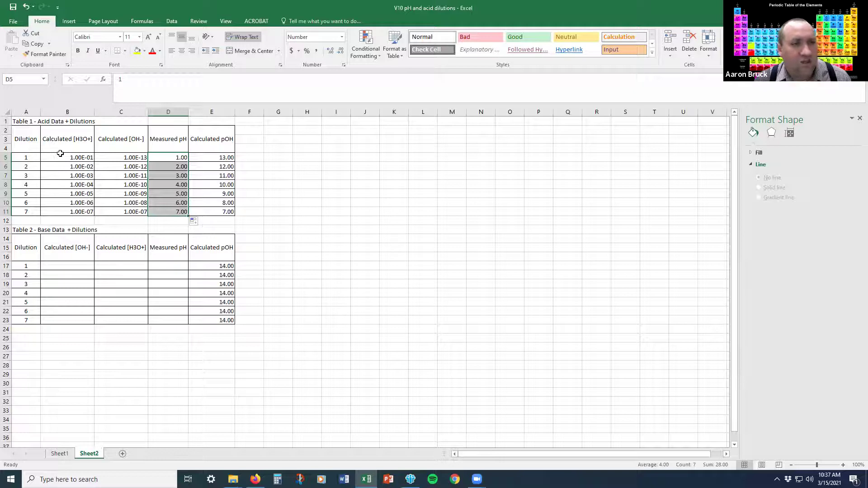
Insert a scatter chart with markers only from Table 1's Dilution and Measured pH columns, including their headers.
left_click_drag(21, 141, 22, 211)
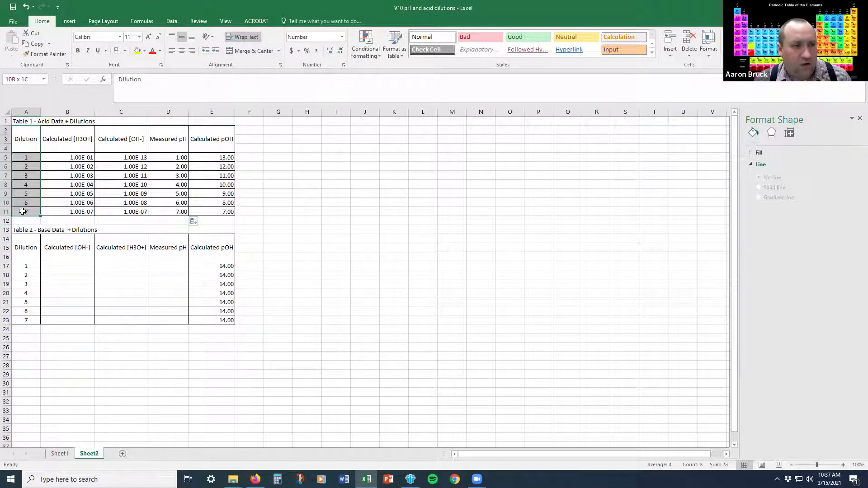
left_click(168, 139, "ctrl")
left_click_drag(168, 158, 168, 212)
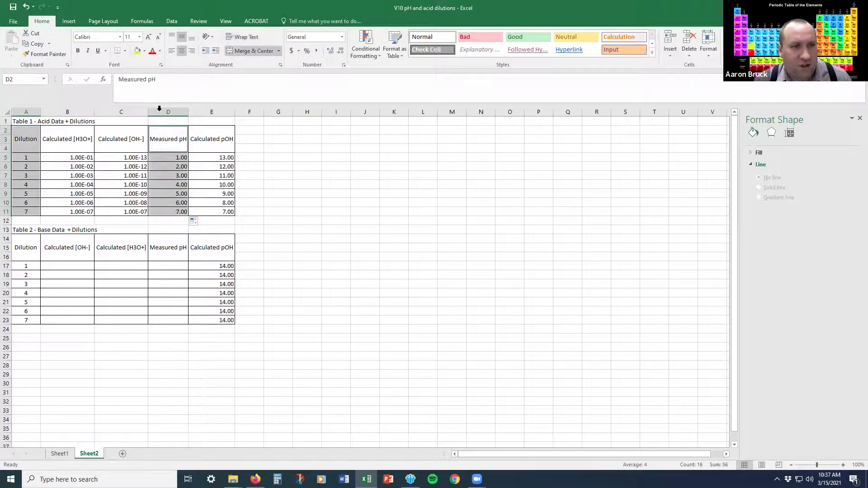
left_click(69, 21)
left_click(392, 54)
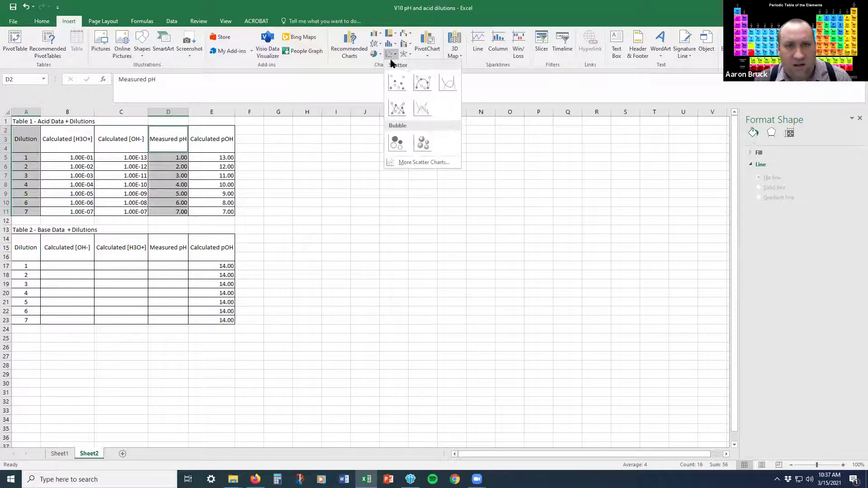
left_click(398, 80)
Apply the chart layout with axis titles, linear trendline and equation, and move the equation label clear of the data points.
left_click(39, 49)
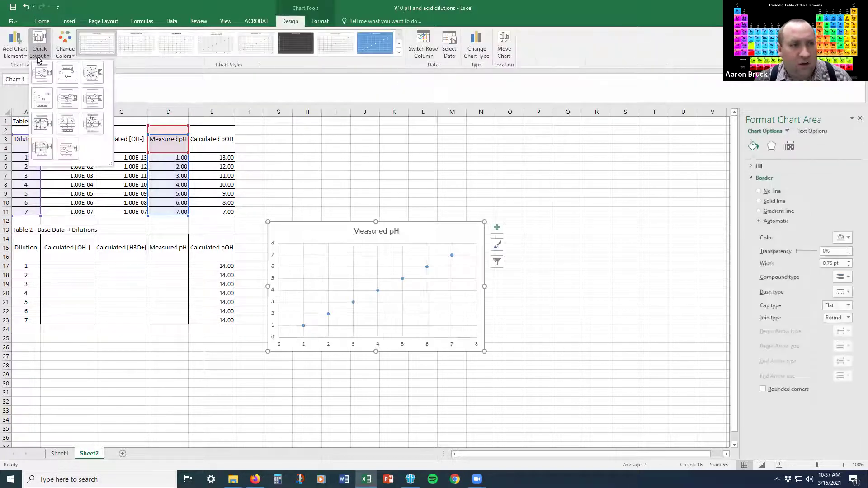
left_click(92, 123)
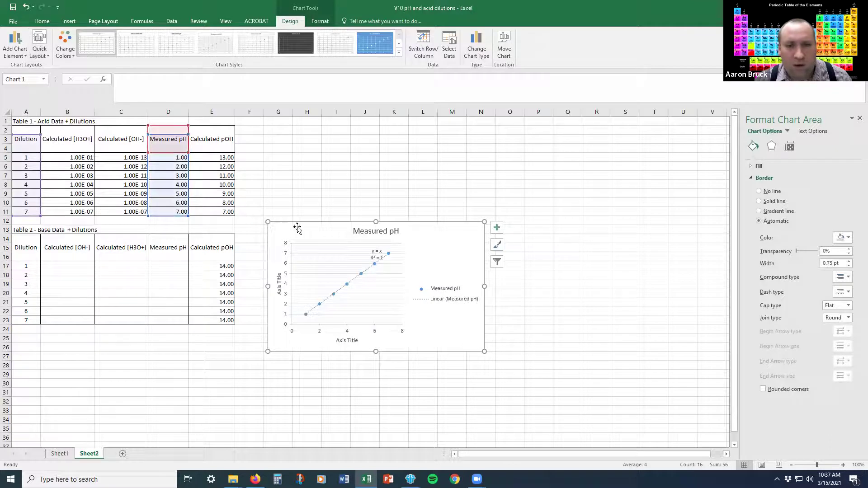
left_click_drag(372, 256, 419, 245)
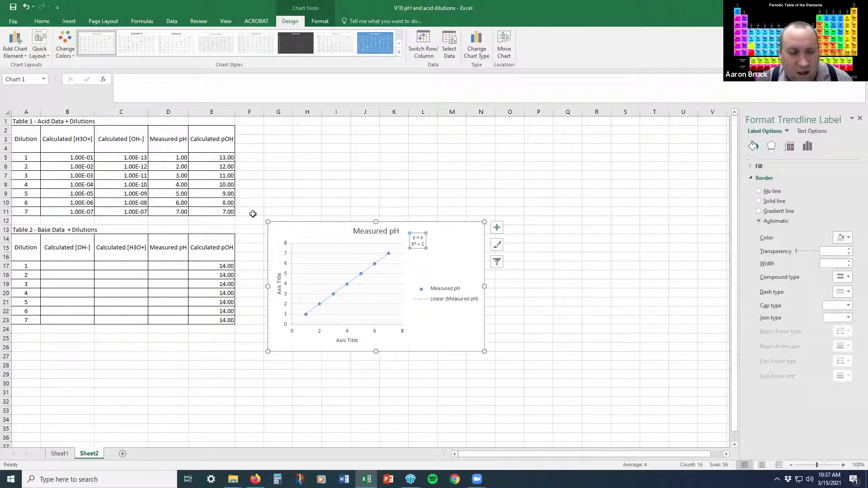
left_click(178, 213)
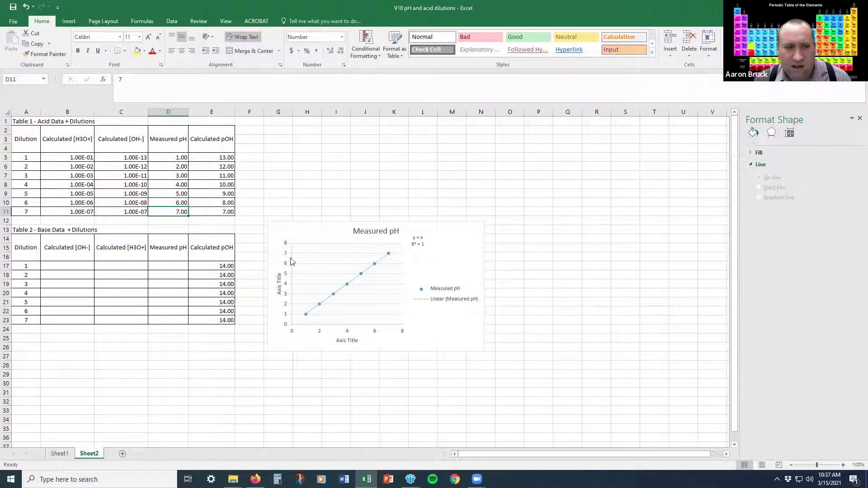
Move the chart beside Table 1 and title its vertical axis "pH" and its horizontal axis "Dilution #".
left_click_drag(310, 186, 311, 121)
left_click(286, 180)
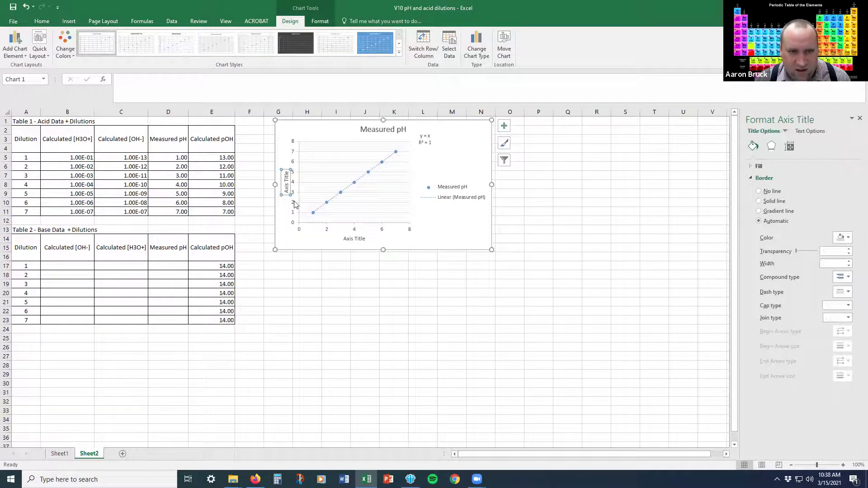
type("pH")
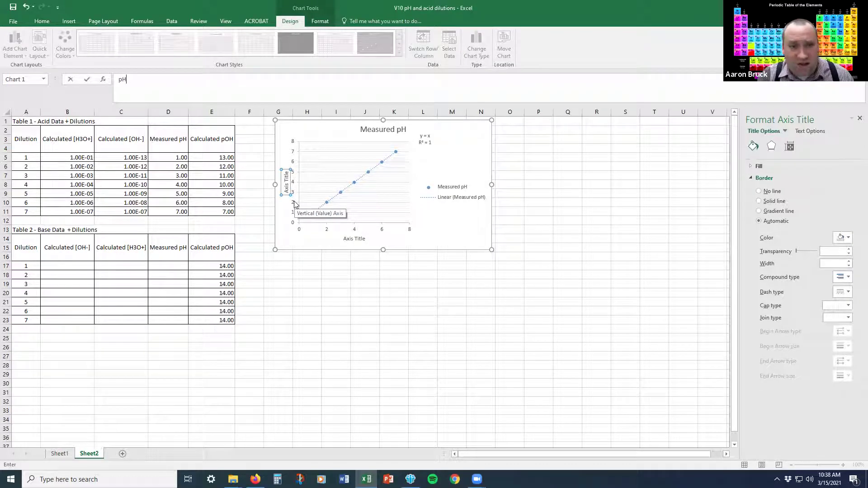
key("Return")
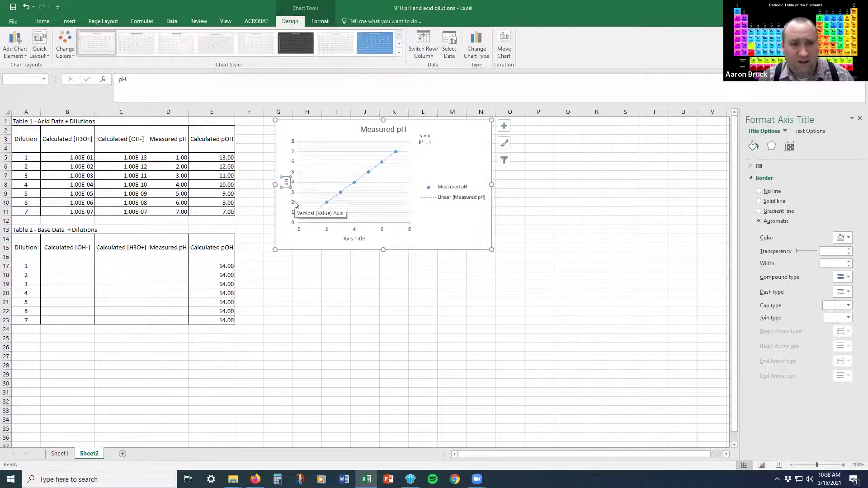
left_click(354, 239)
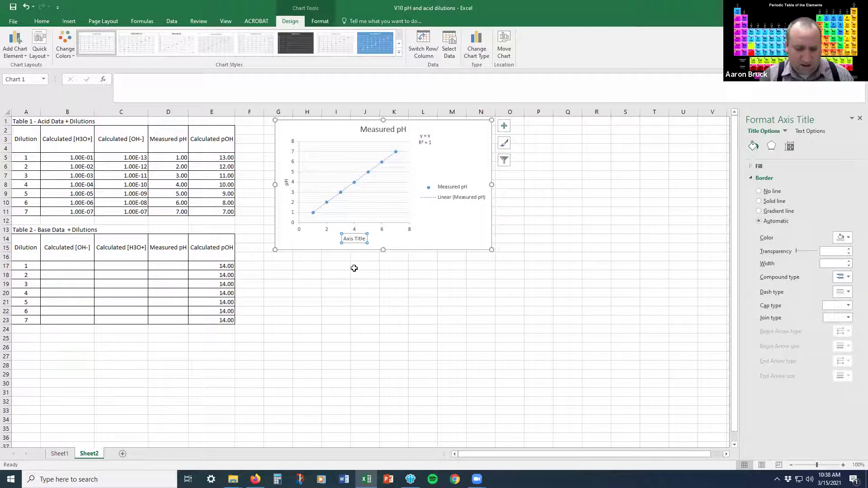
type("Dilution #")
key("Return")
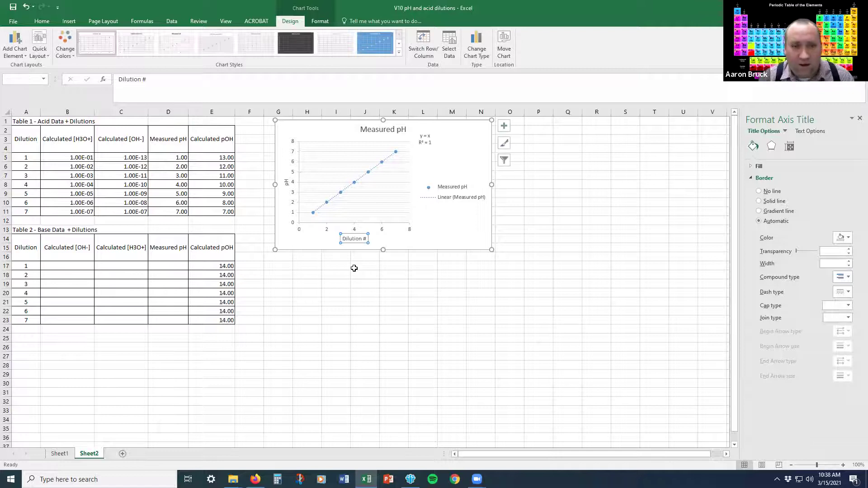
Change the chart title to "Measured pH vs. Dilution # (acid)".
left_click(382, 132)
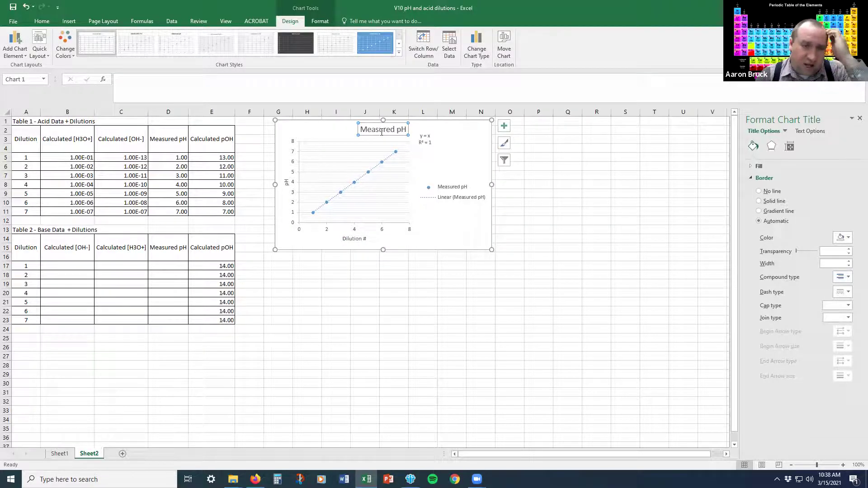
triple_click(377, 132)
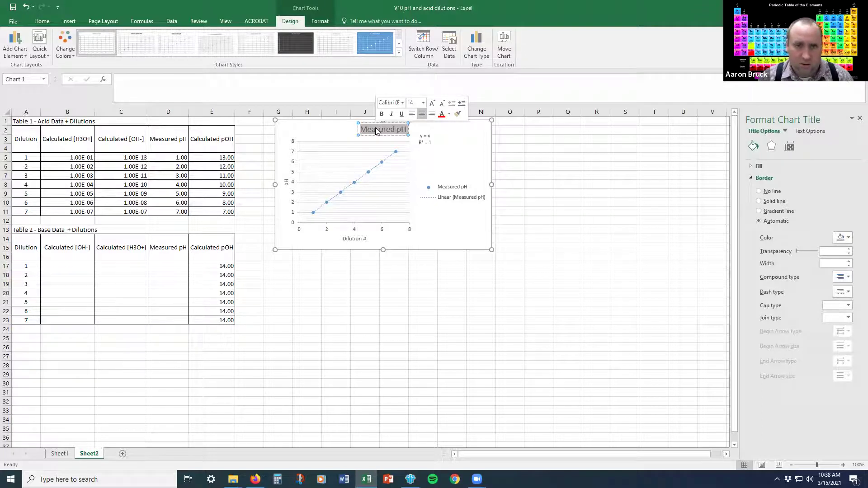
left_click(408, 131)
type("vs. D")
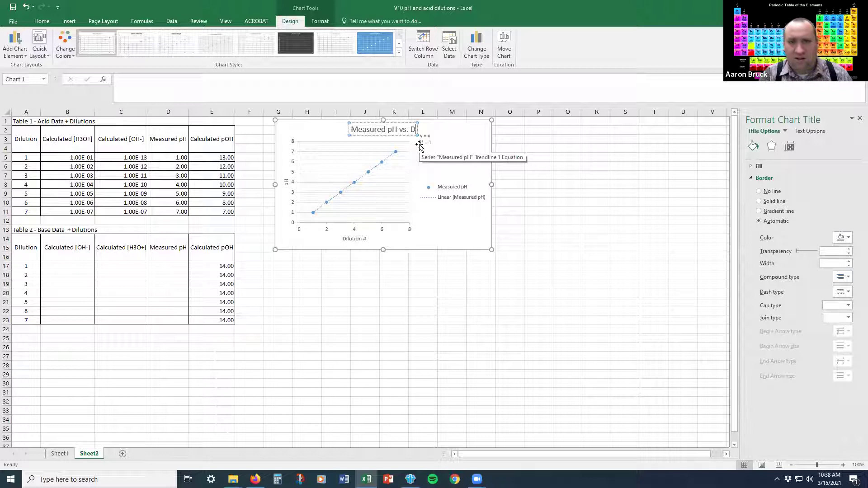
type("ilution #")
key("Return")
key("BackSpace")
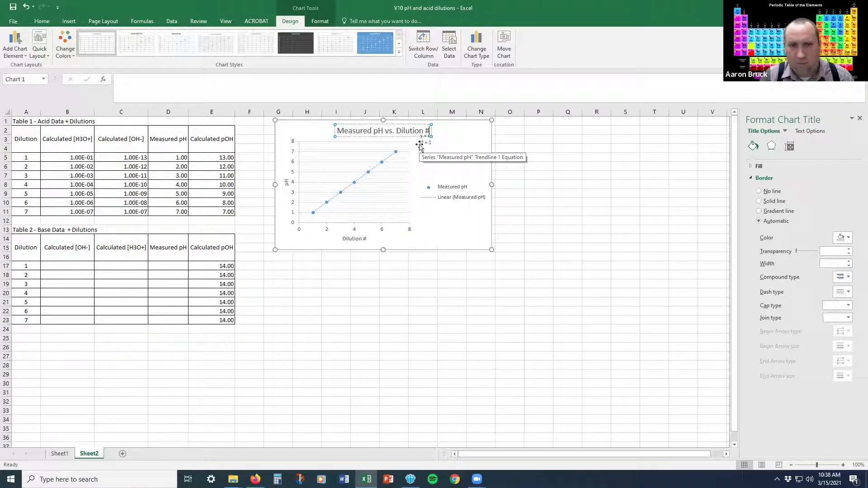
type("(acid)")
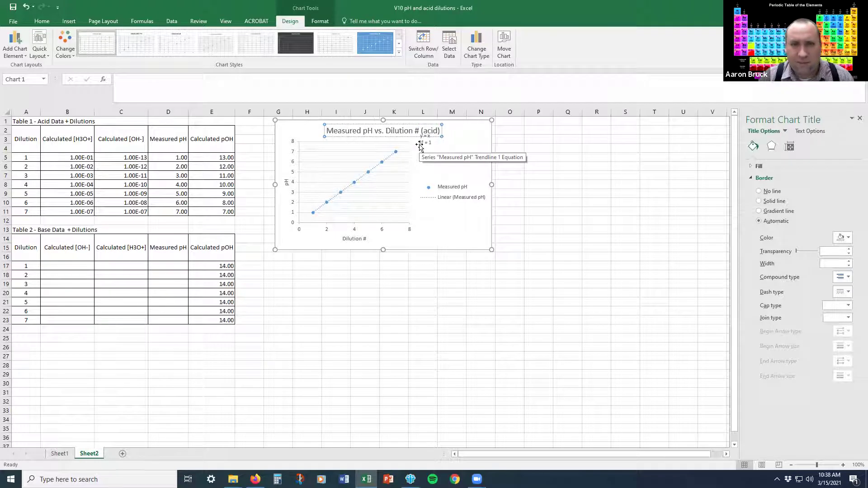
left_click(540, 167)
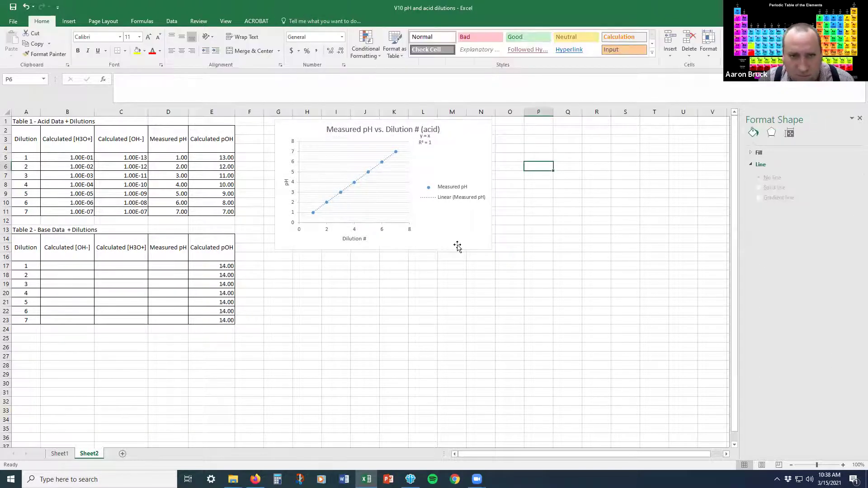
Set the chart's vertical pH axis to a logarithmic scale with base 10.
left_click(465, 232)
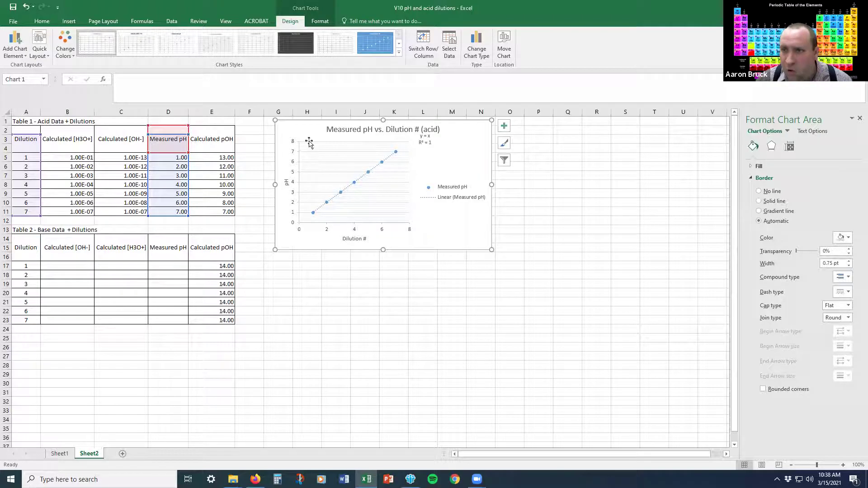
left_click(293, 203)
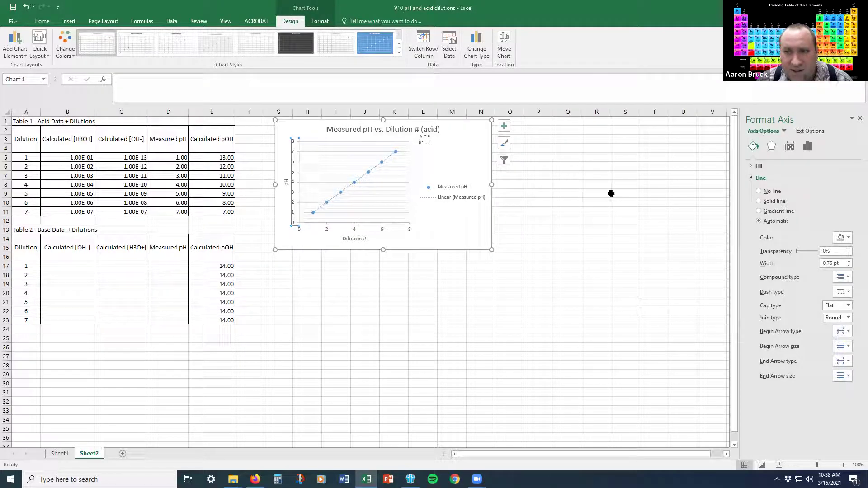
left_click(807, 149)
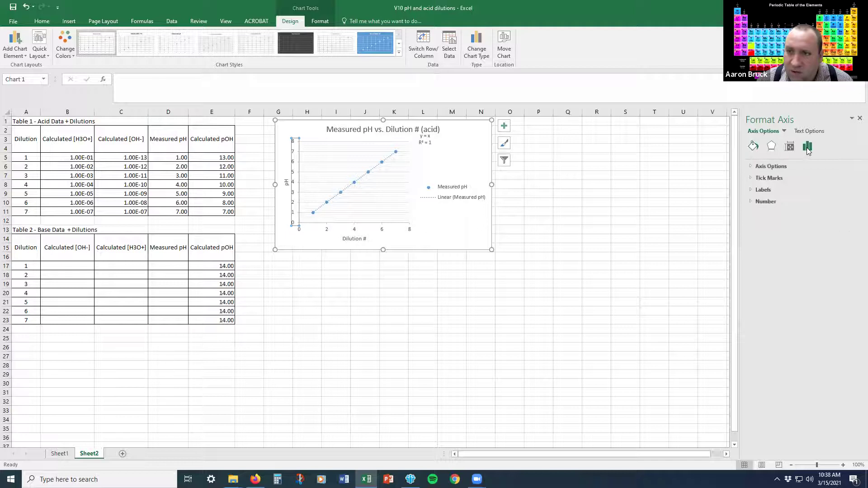
left_click(777, 167)
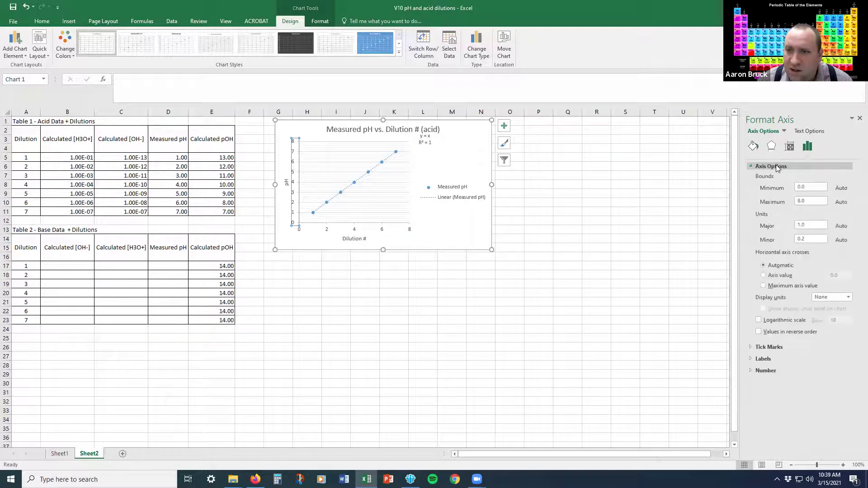
left_click(759, 321)
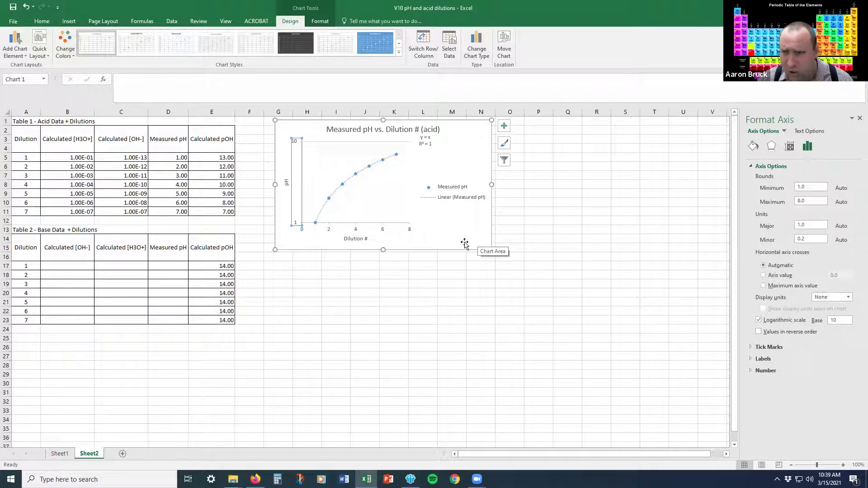
left_click(453, 234)
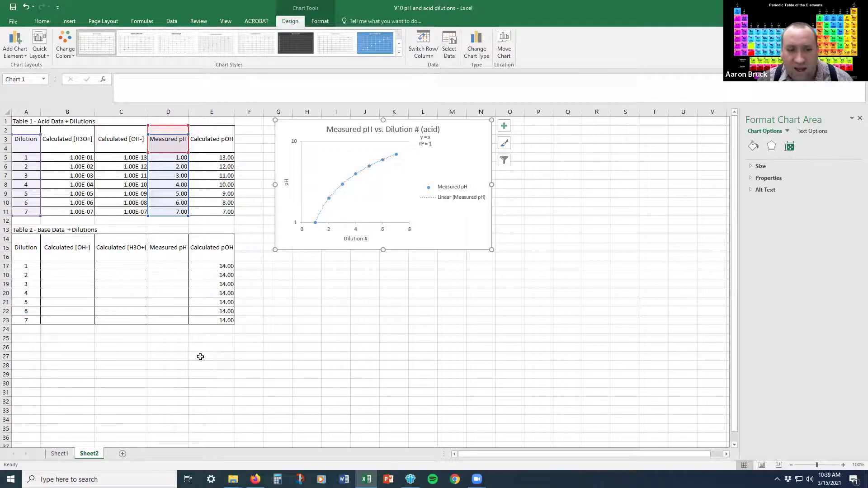
Switch to LabArchives in Firefox and review the acid and base data tables on the Data/Results page.
key("alt+Tab")
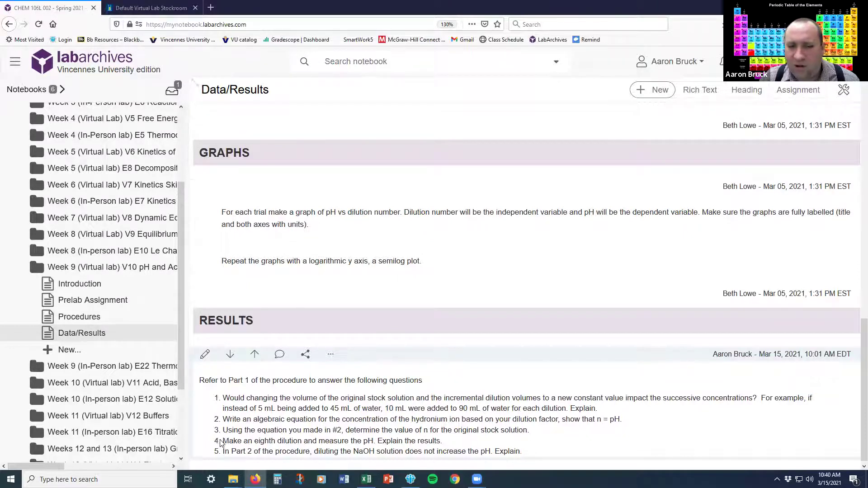
scroll(416, 440, "up", 4)
scroll(416, 440, "up", 10)
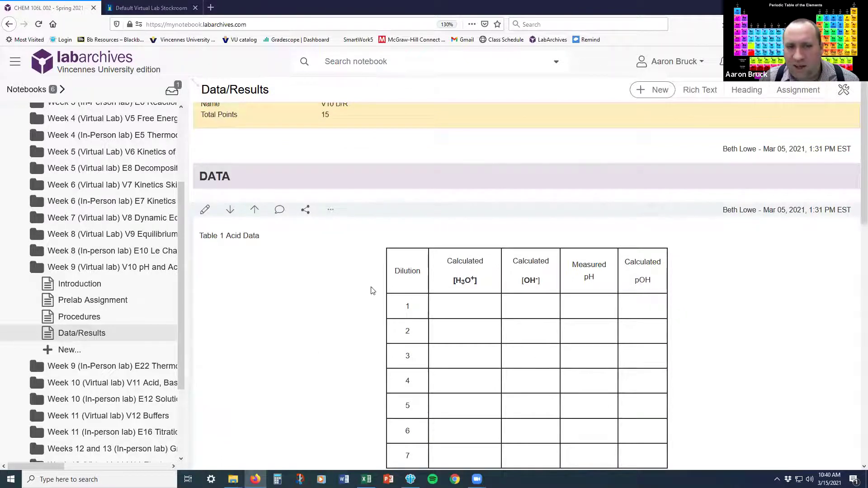
scroll(389, 293, "down", 3)
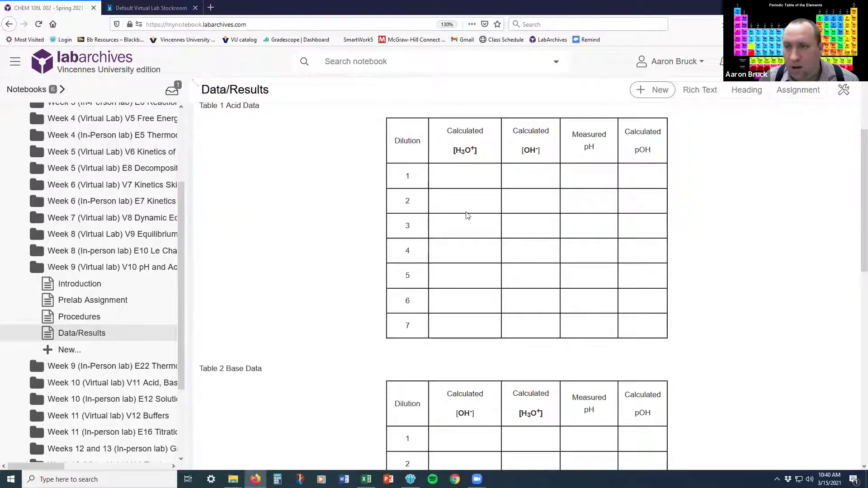
scroll(446, 227, "down", 2)
Switch to the ChemCollective Virtual Lab and remove the 1M NaOH flask from the workbench.
left_click(149, 7)
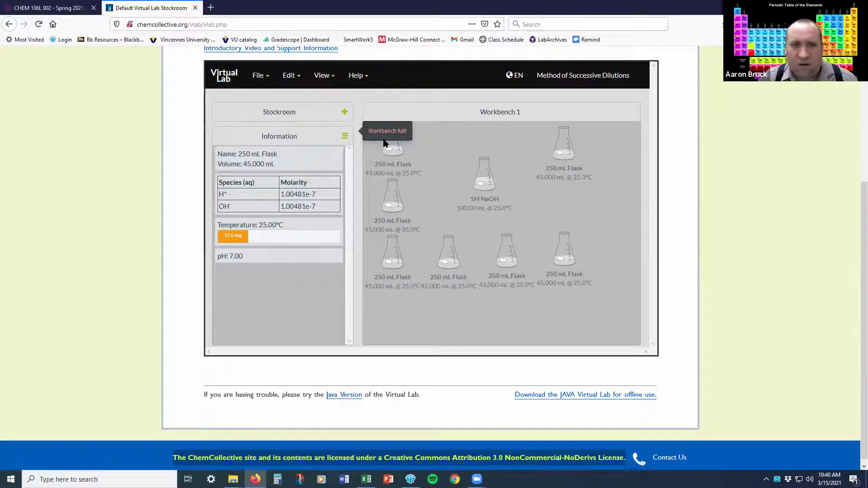
left_click_drag(482, 184, 504, 197)
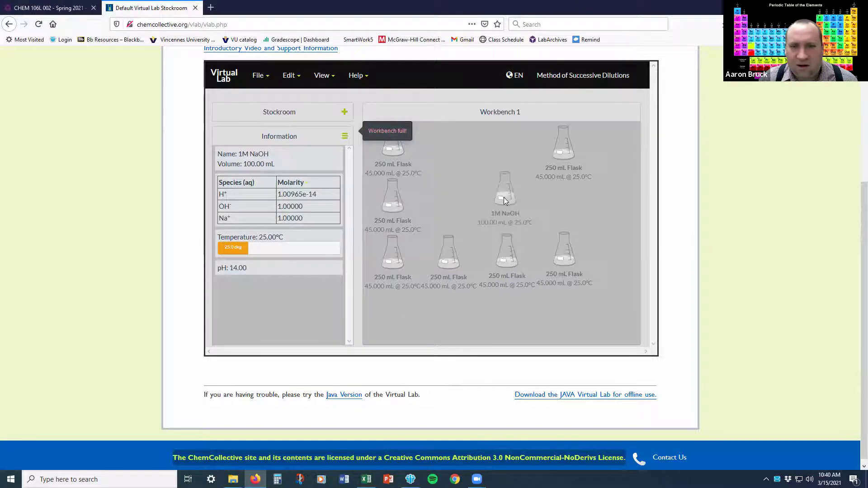
right_click(503, 199)
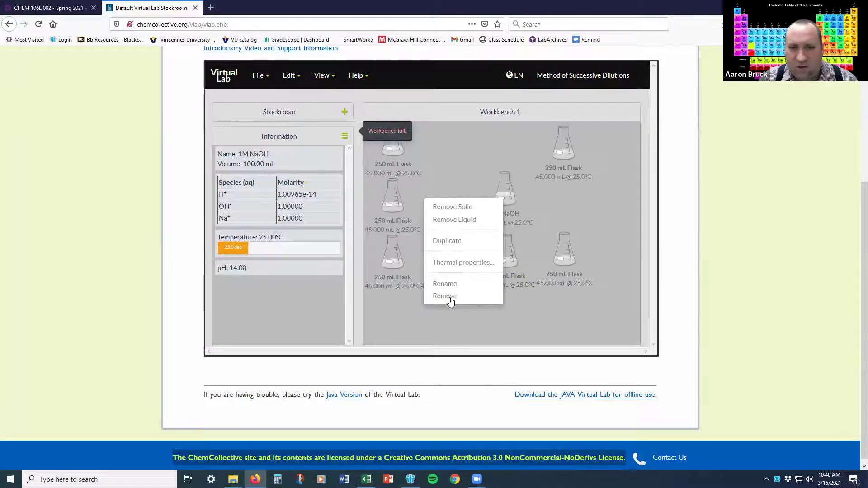
left_click(446, 296)
Duplicate a 45 mL water flask, place the copy at the end of the lower row, and add the 1M HCl solution from the stockroom.
right_click(450, 251)
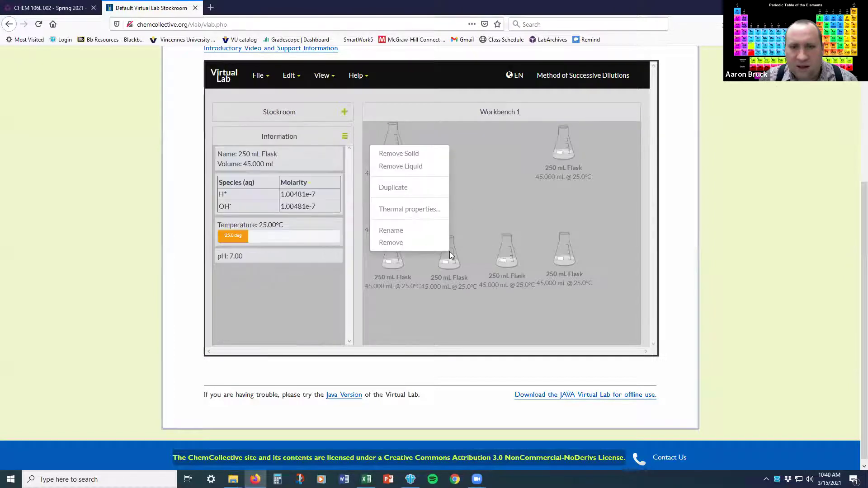
left_click(388, 189)
left_click_drag(449, 163, 623, 269)
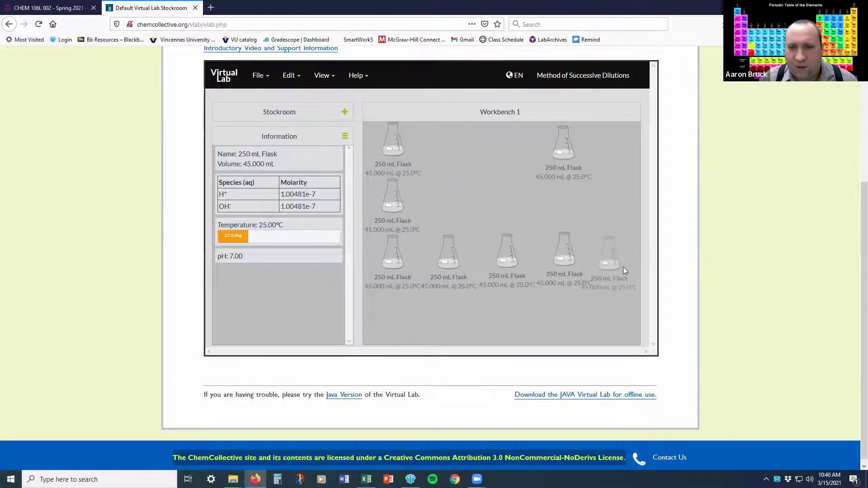
left_click(284, 111)
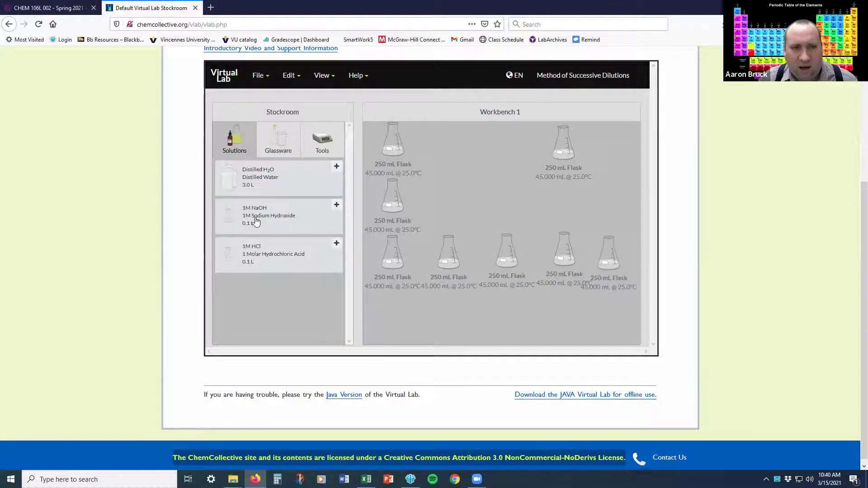
double_click(276, 258)
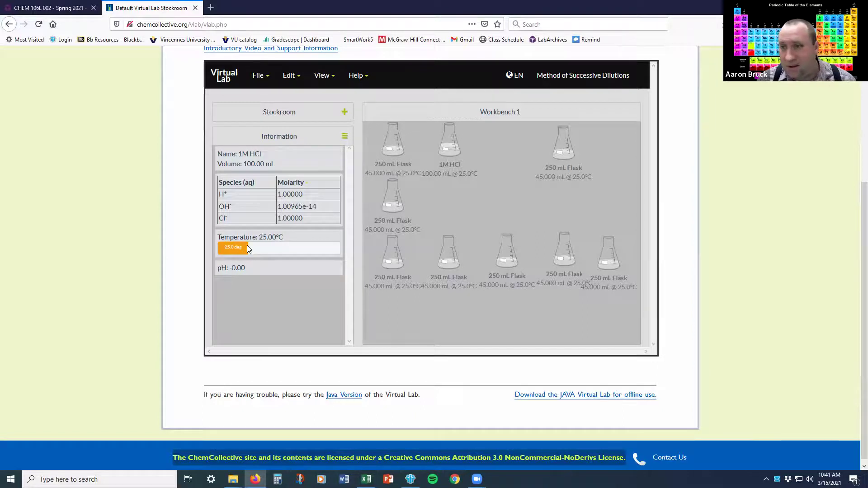
Return to the LabArchives Data/Results page and read the graph instructions and results questions.
left_click(55, 7)
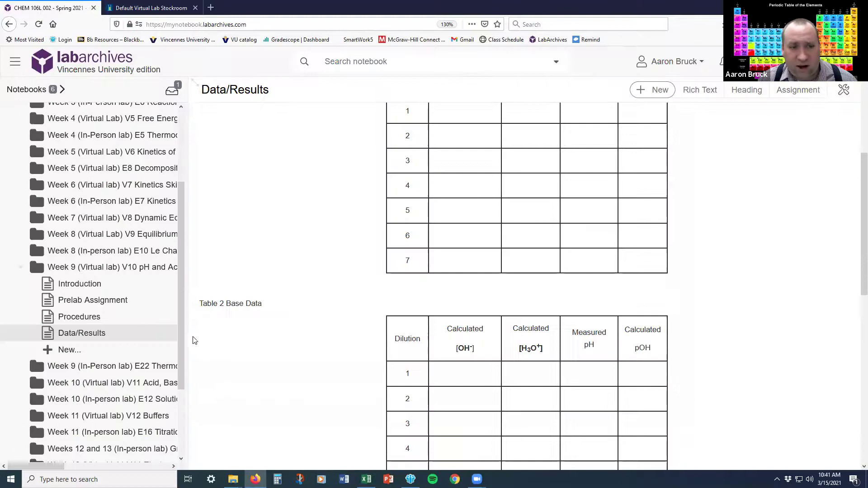
scroll(355, 306, "down", 3)
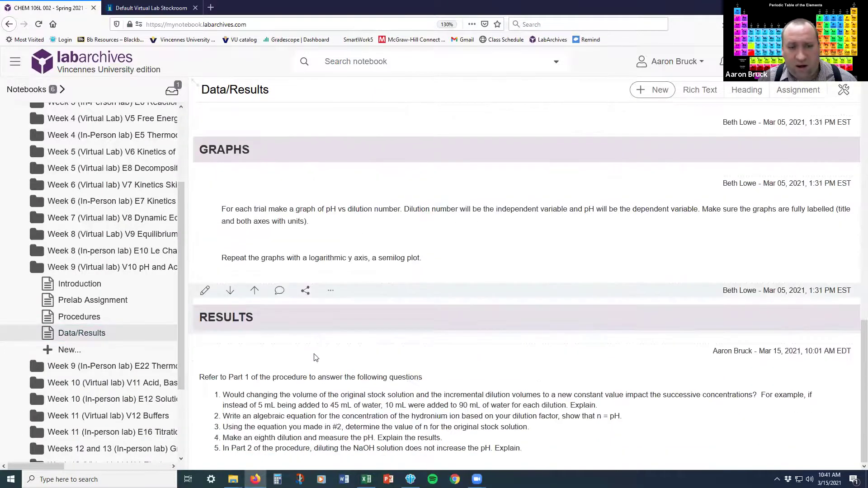